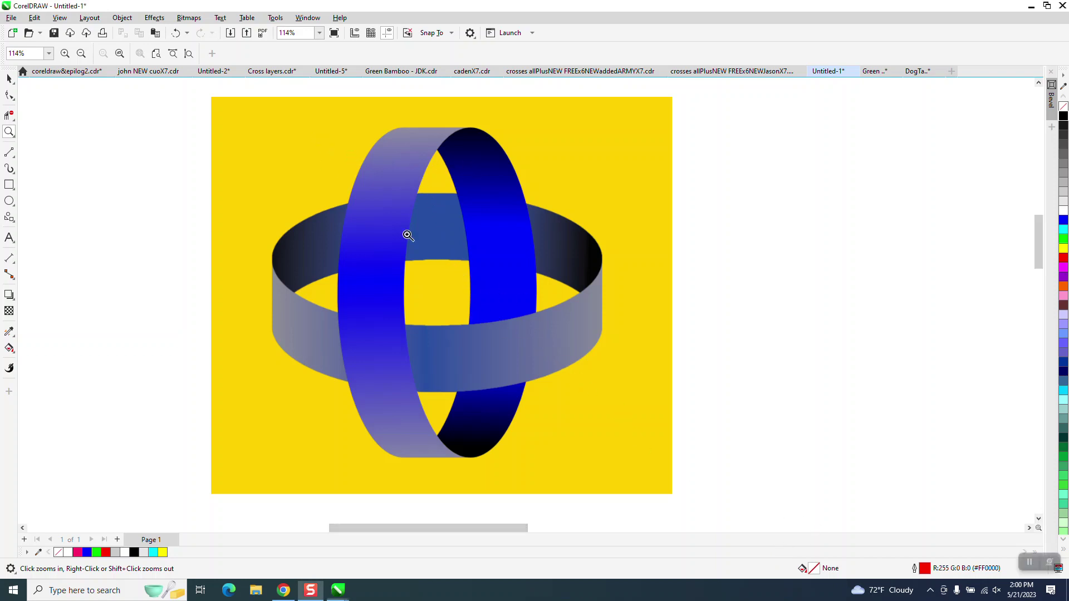
Step: Draw a tall ellipse to the right of the yellow reference page
click(489, 246)
scroll(124, 282, down, 3)
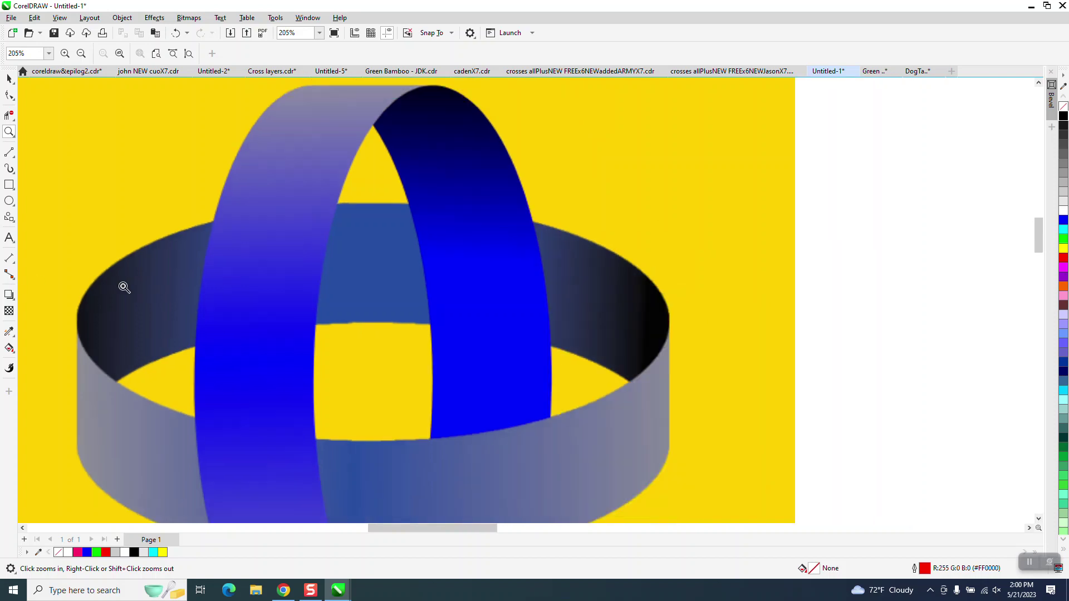
drag(121, 207, 585, 488)
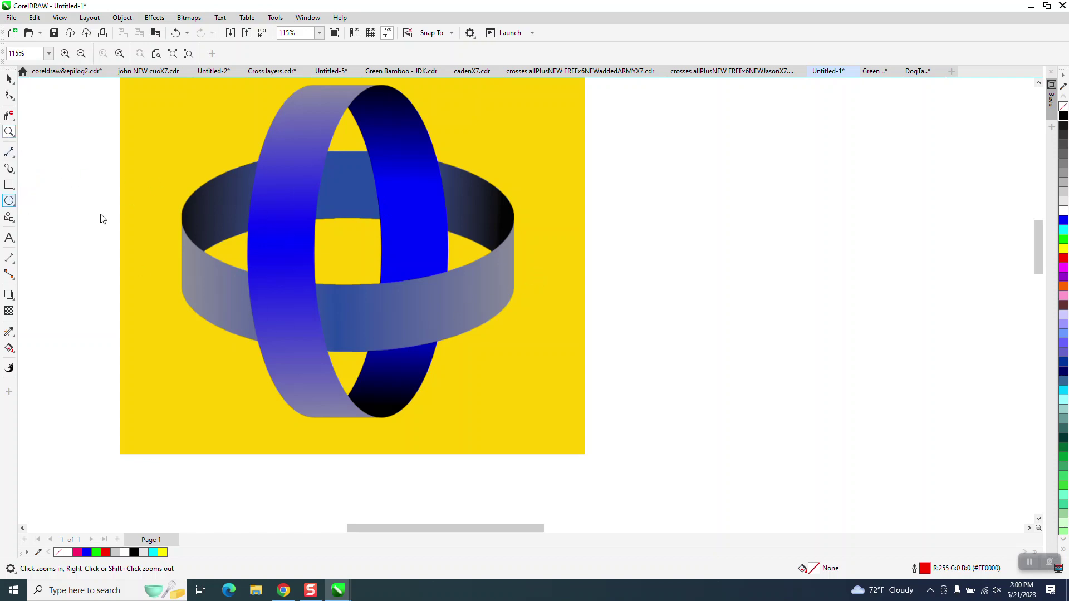
key(F7)
drag(822, 170, 735, 397)
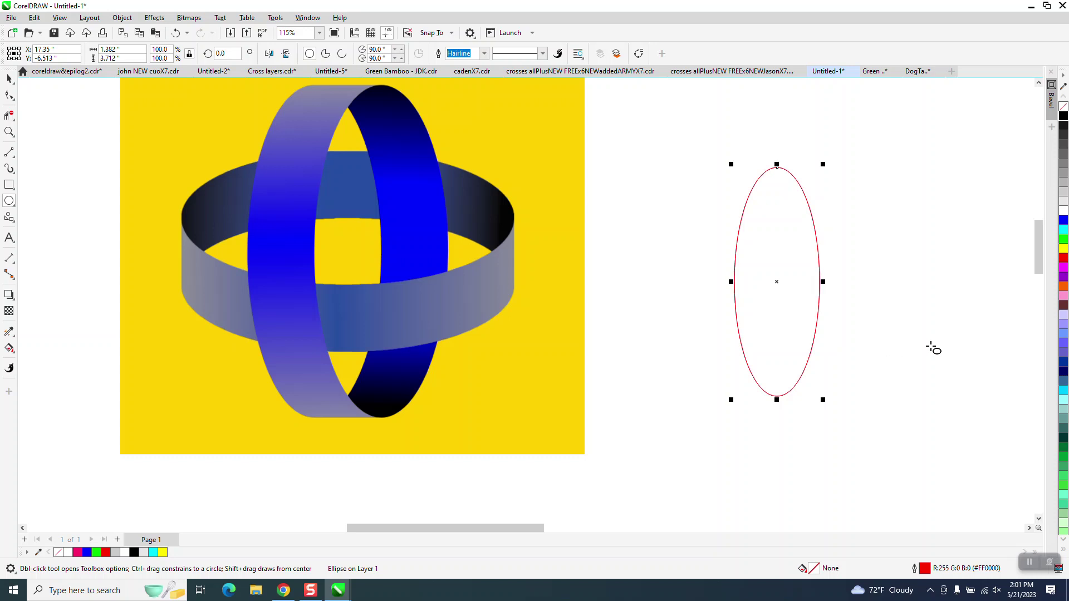
Step: Leave an overlapping copy of the ellipse just to its right, then select both
key(space)
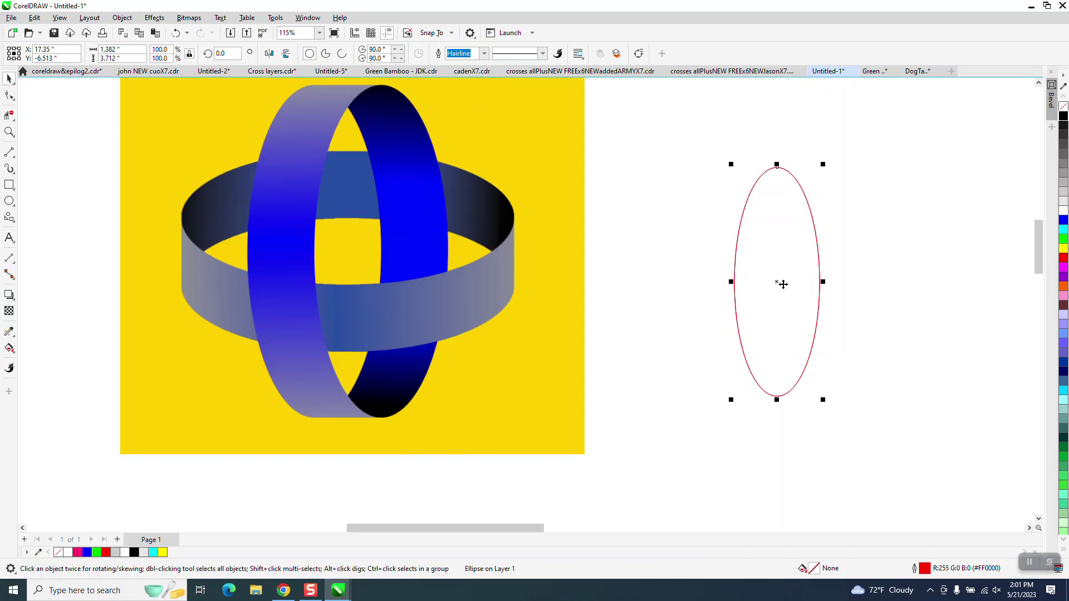
drag(780, 282, 819, 281)
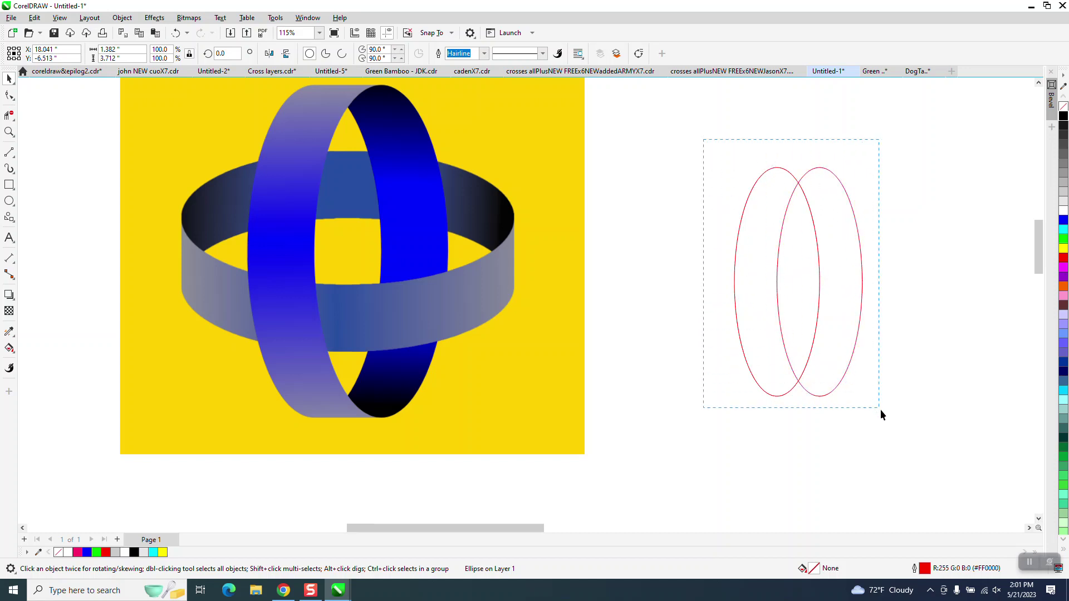
drag(880, 409, 882, 411)
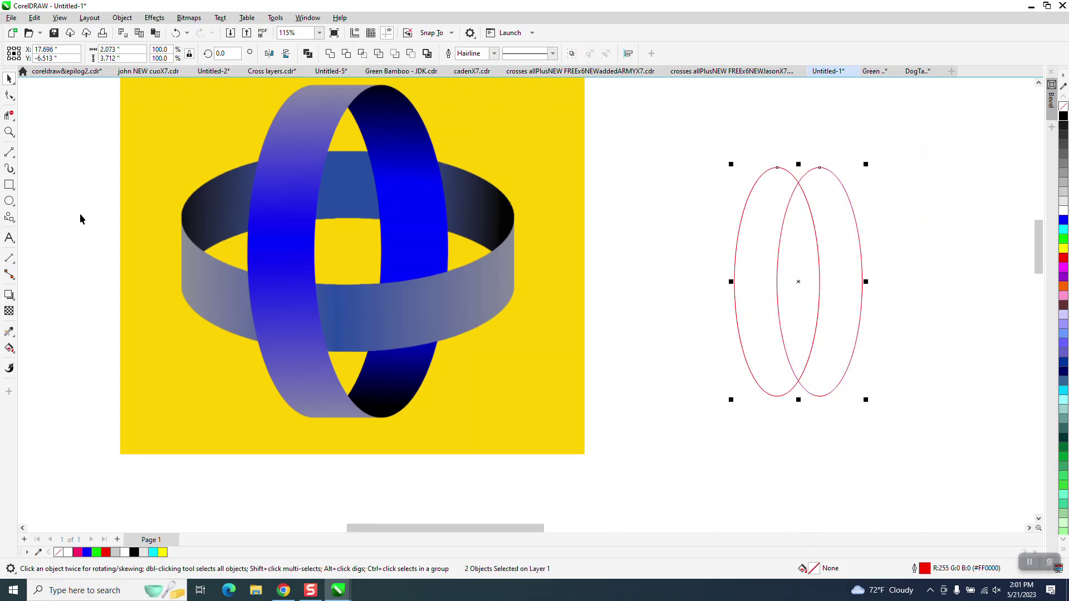
click(10, 132)
click(959, 460)
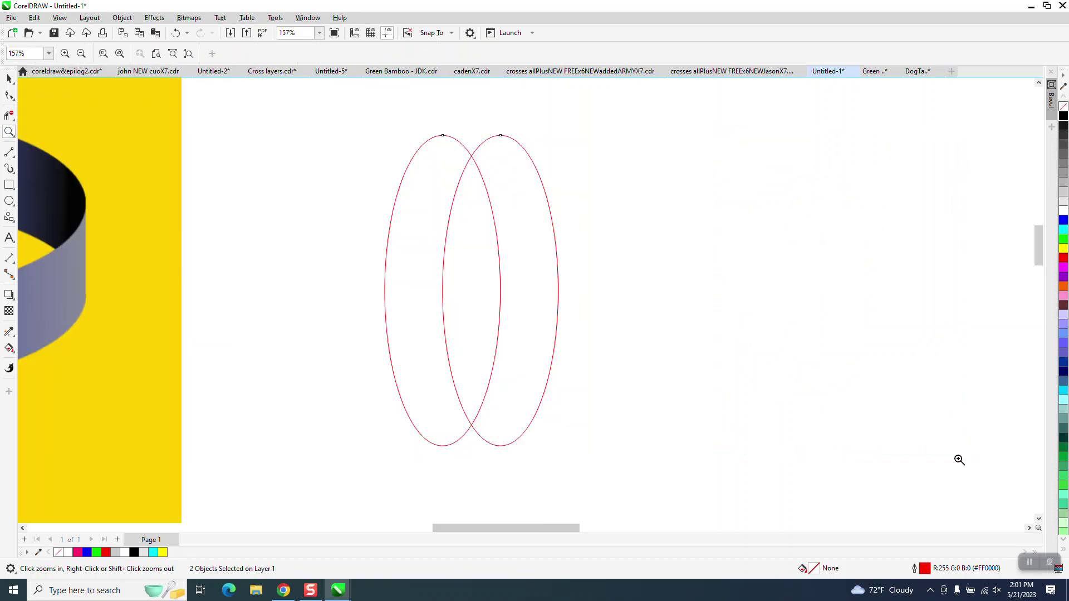
Step: Join the tops and bottoms of the two ellipses with straight two-point lines
click(16, 161)
click(98, 168)
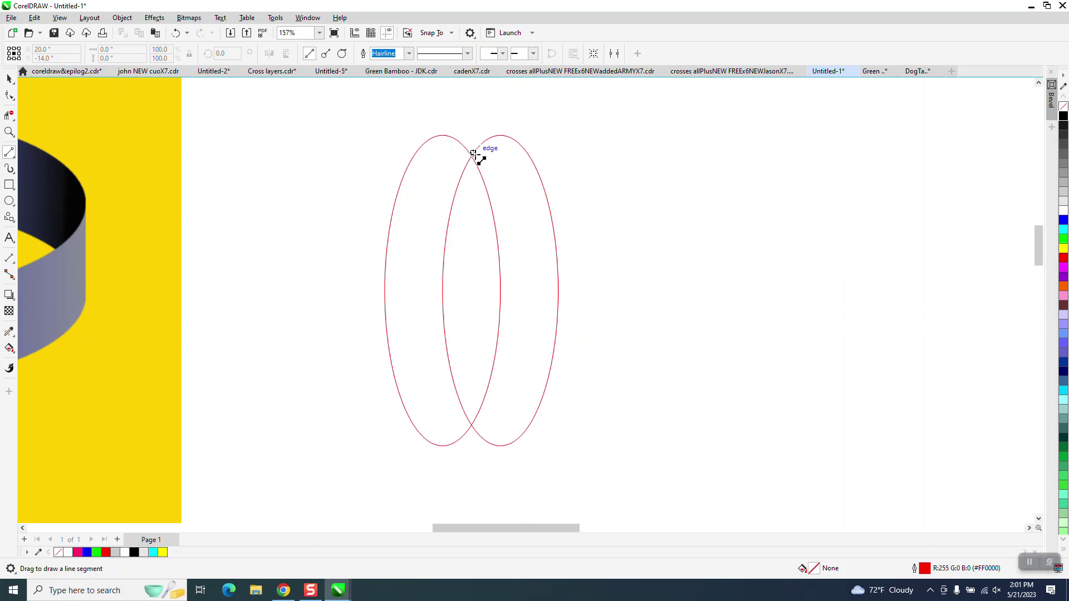
drag(500, 135, 441, 135)
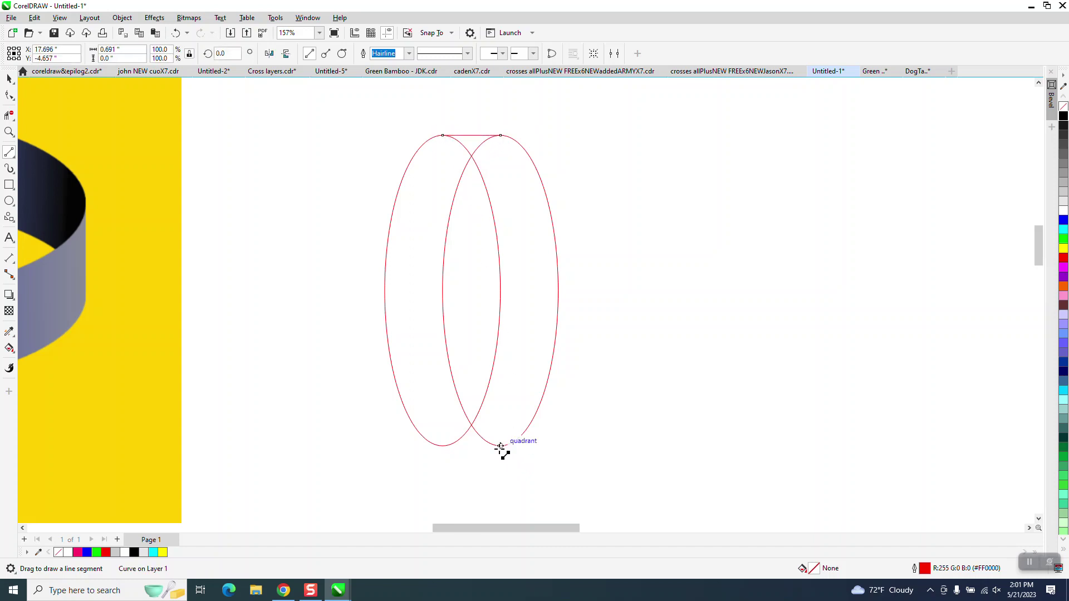
drag(501, 446, 443, 445)
Step: Trim the hidden inner arcs with Virtual Segment Delete and select the band outline
click(9, 115)
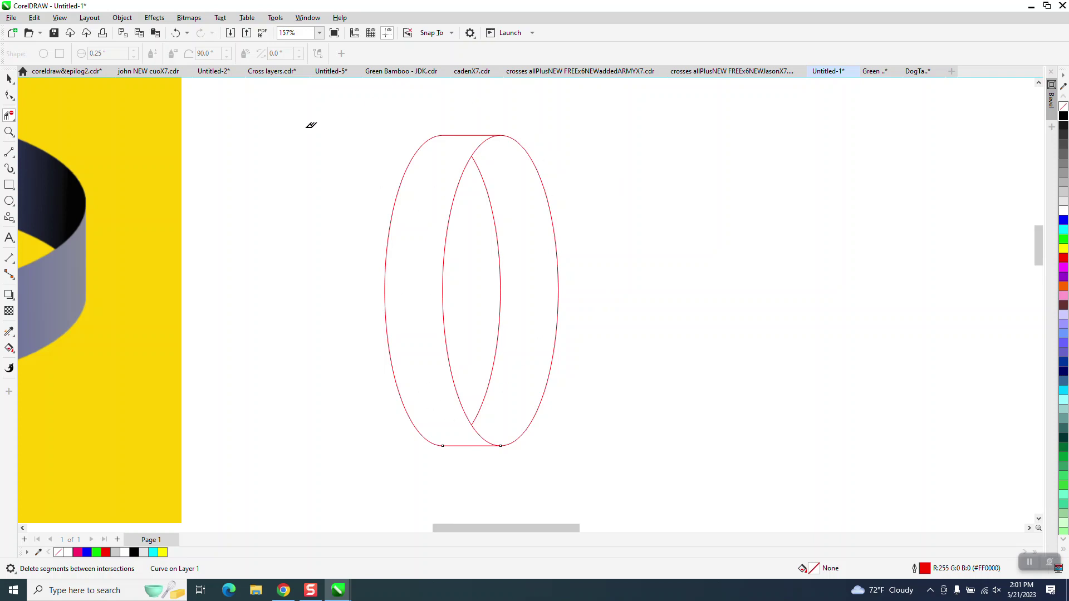
click(9, 80)
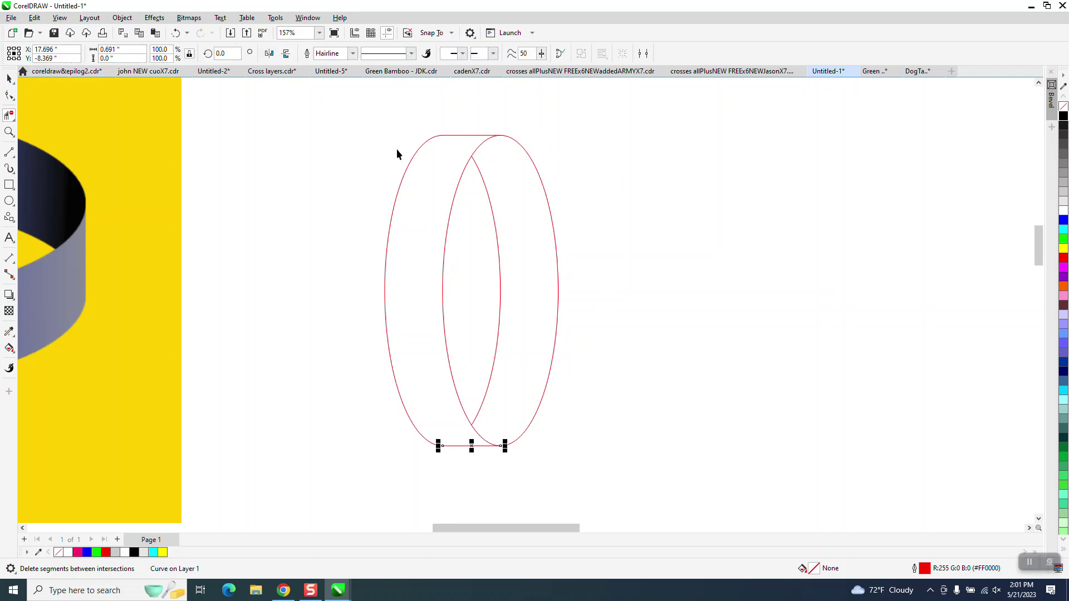
drag(352, 110, 639, 467)
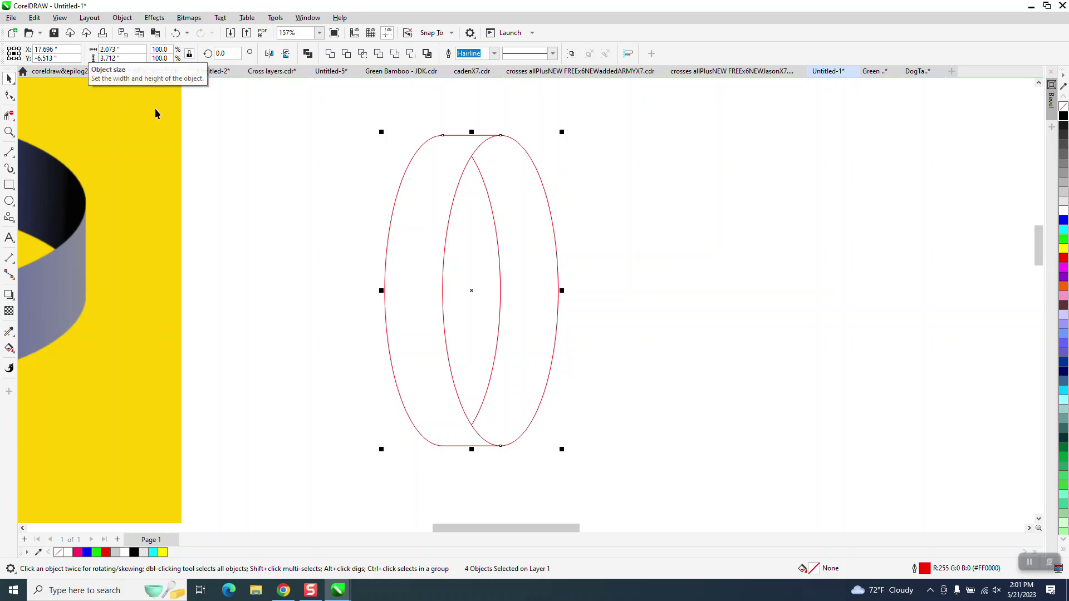
Step: Smart Fill the left and right crescents blue, shifting each filled piece aside
key(Escape)
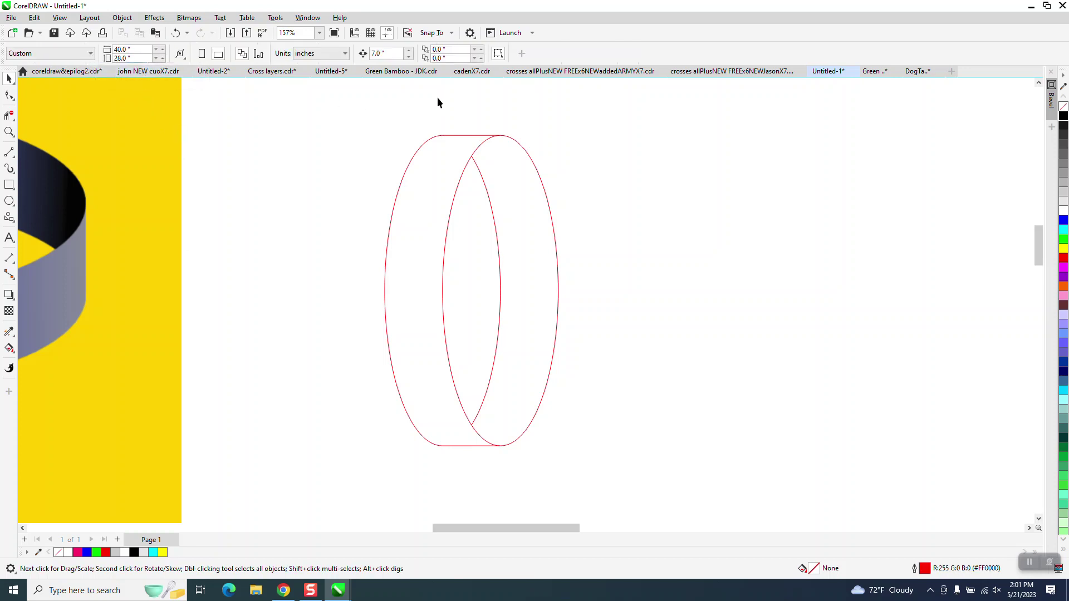
click(376, 53)
key(g)
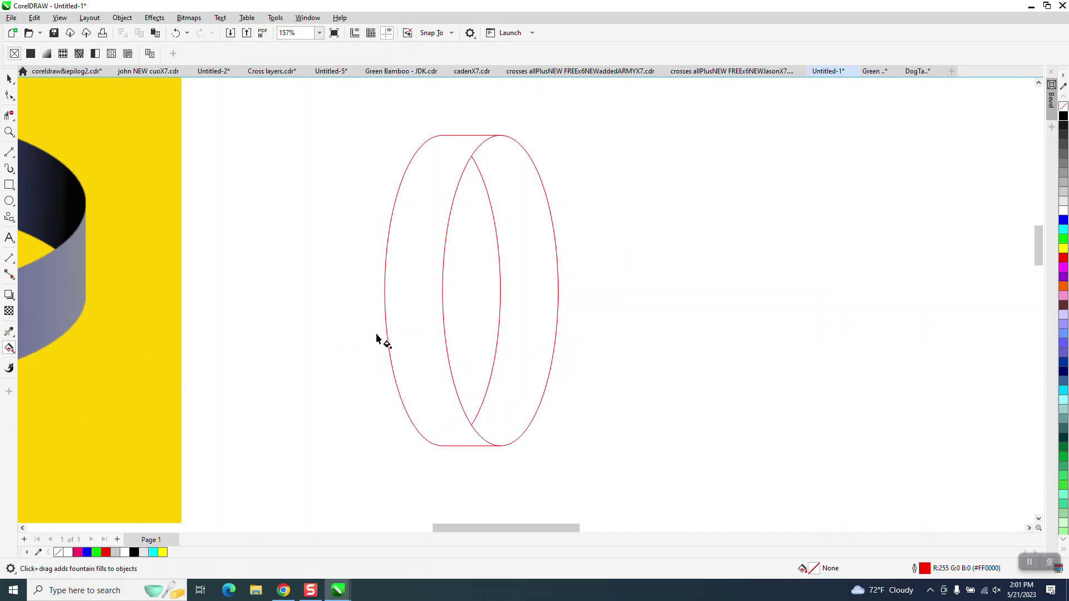
click(15, 356)
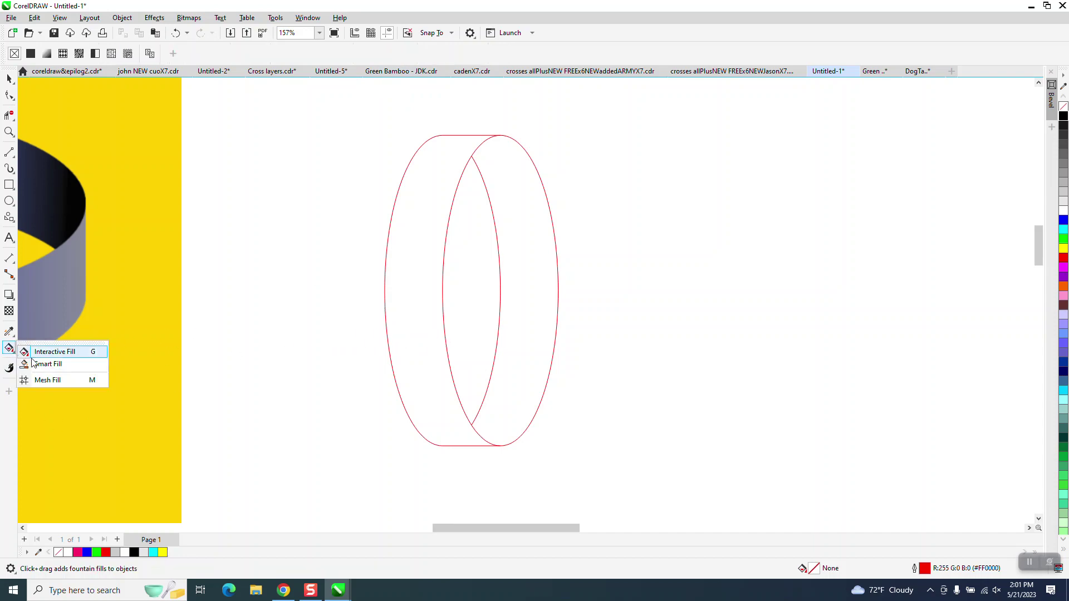
click(39, 361)
click(420, 304)
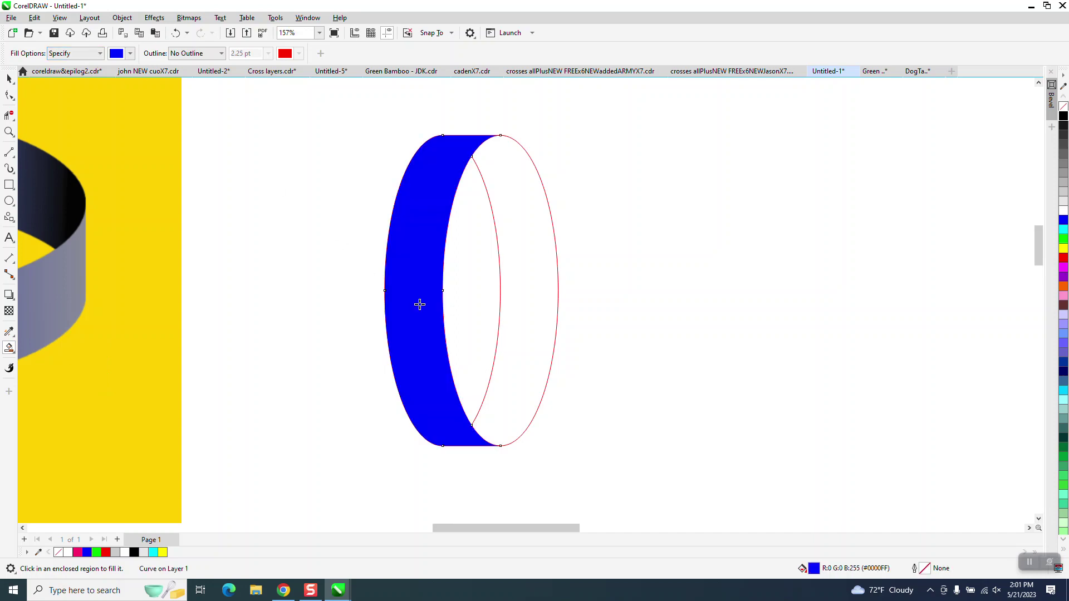
key(shift+Right)
click(545, 294)
key(shift+Right)
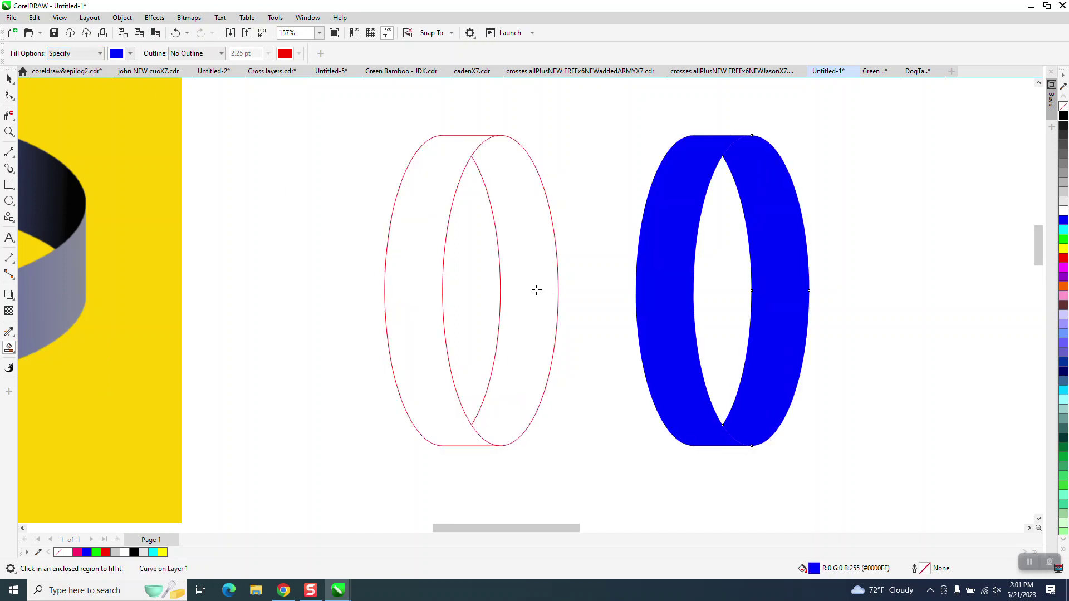
Step: Delete the red outline pieces and move the two blue crescents back into place
click(9, 80)
drag(315, 127, 614, 490)
key(Delete)
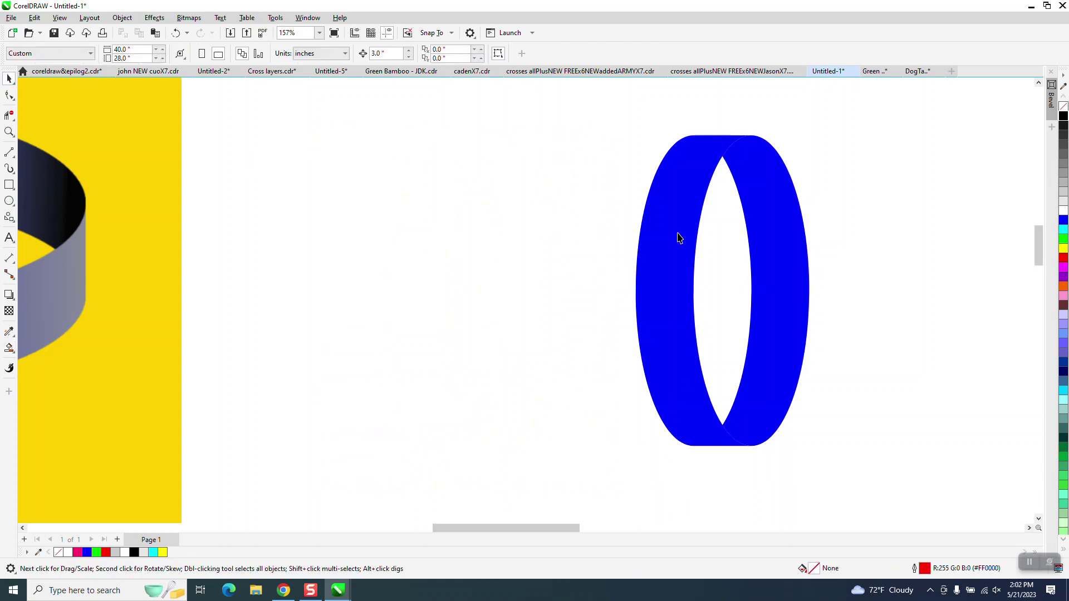
drag(620, 105, 824, 462)
key(shift+Left)
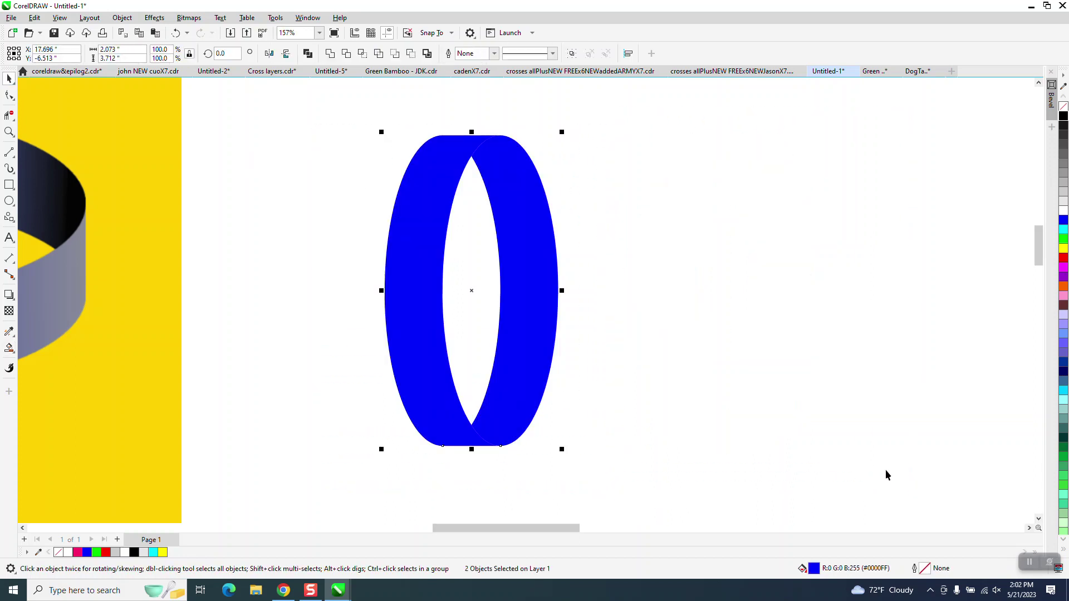
Step: Try a fountain fill on the right blue piece and dismiss the resulting error
click(545, 285)
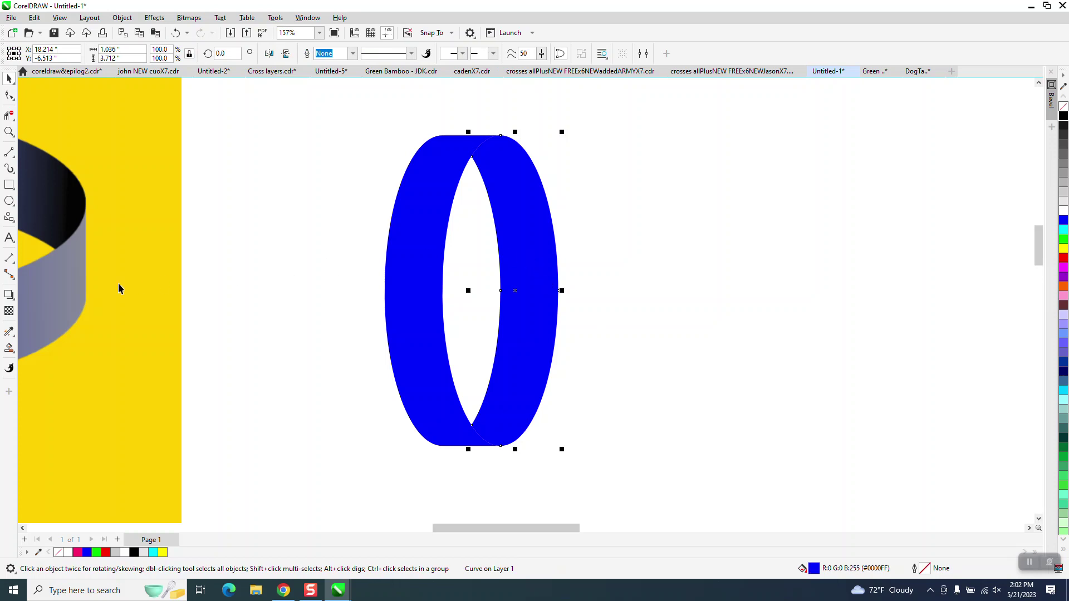
click(20, 353)
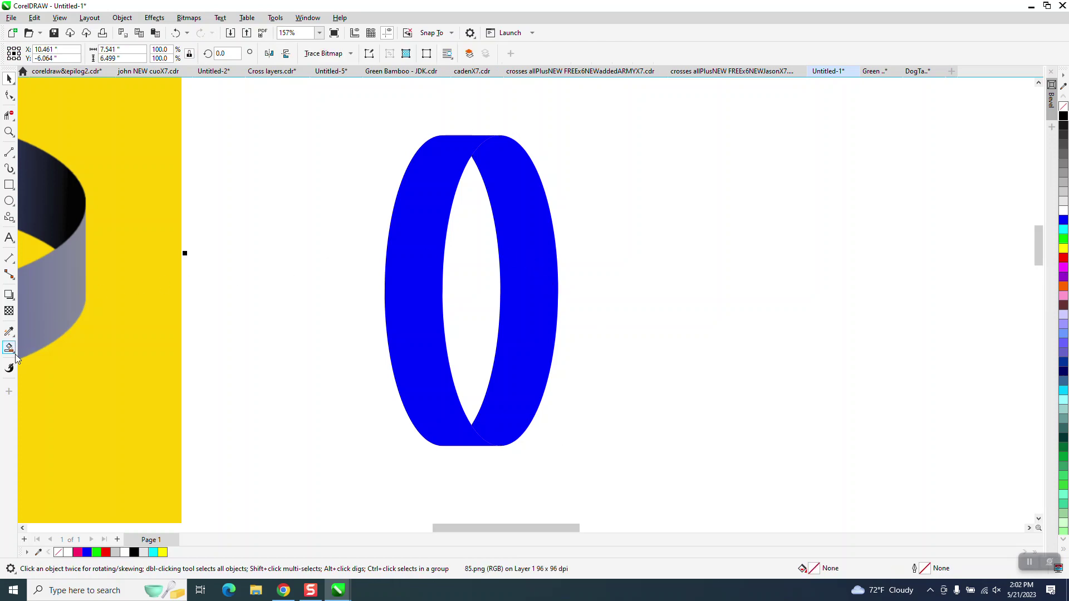
click(13, 352)
click(55, 352)
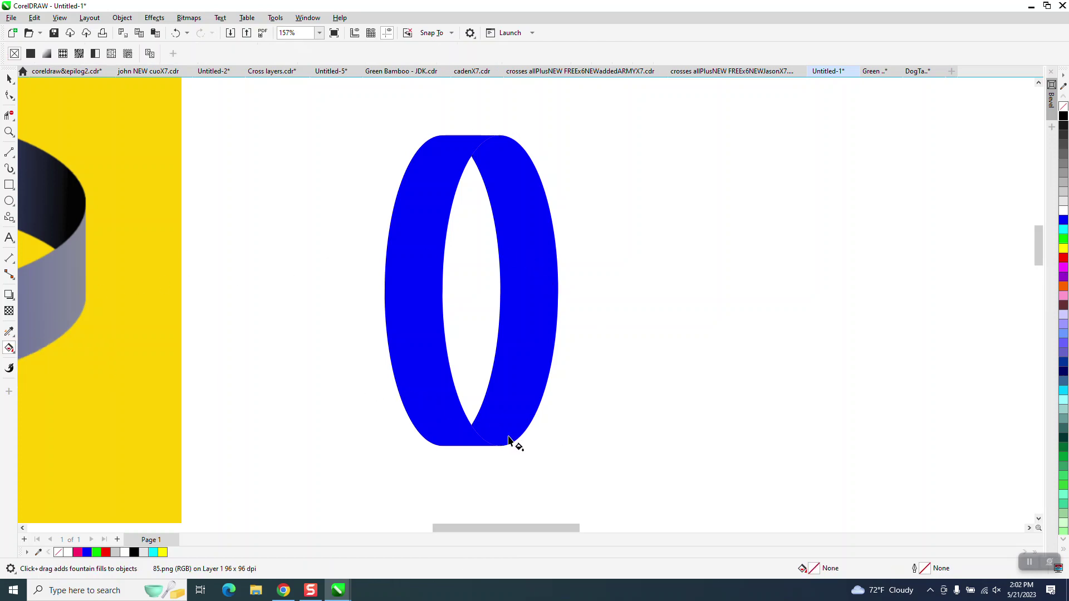
drag(507, 438, 510, 139)
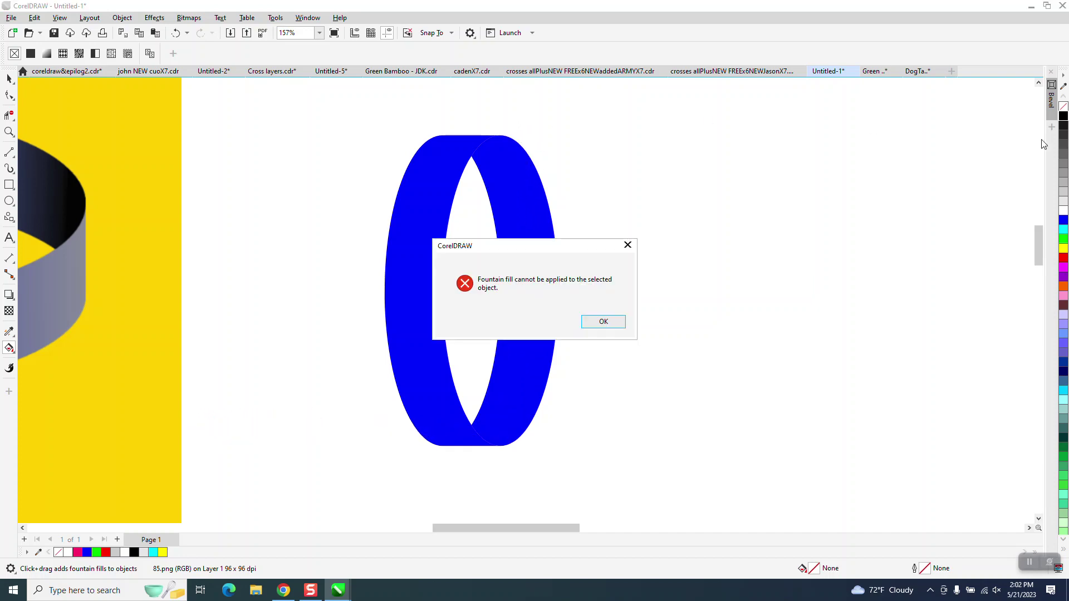
click(618, 327)
click(523, 352)
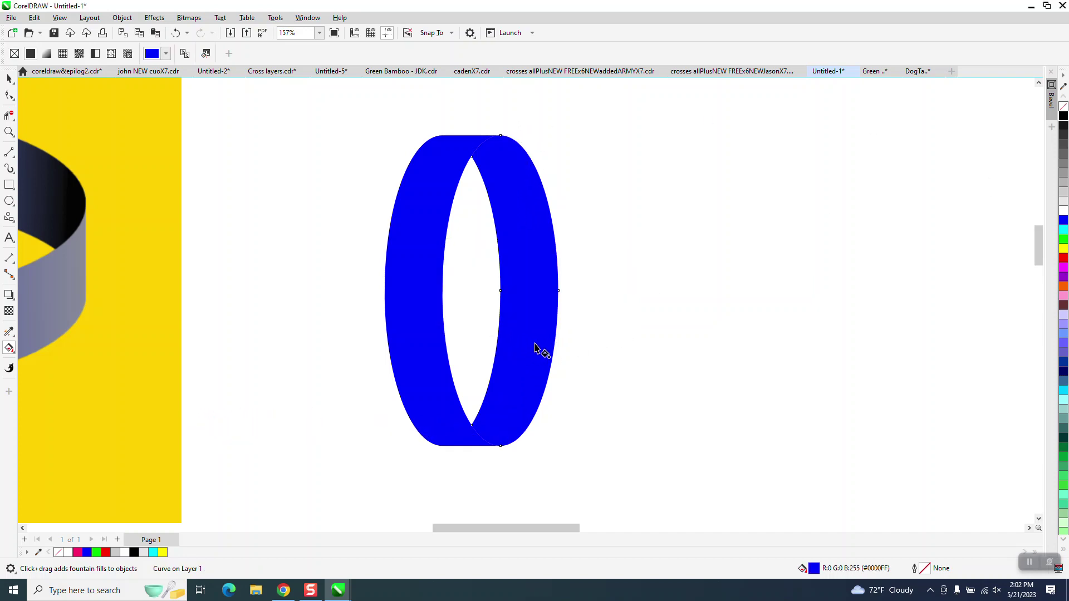
Step: Give the right band a white-to-blue gradient, undoing a grey end colour
click(10, 78)
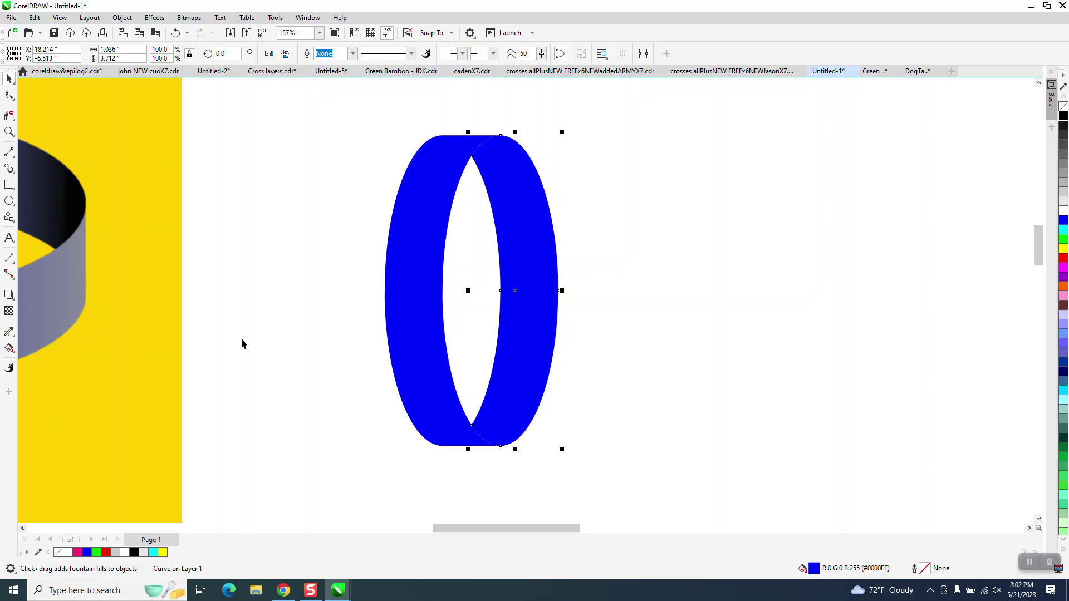
click(10, 349)
drag(508, 423, 517, 161)
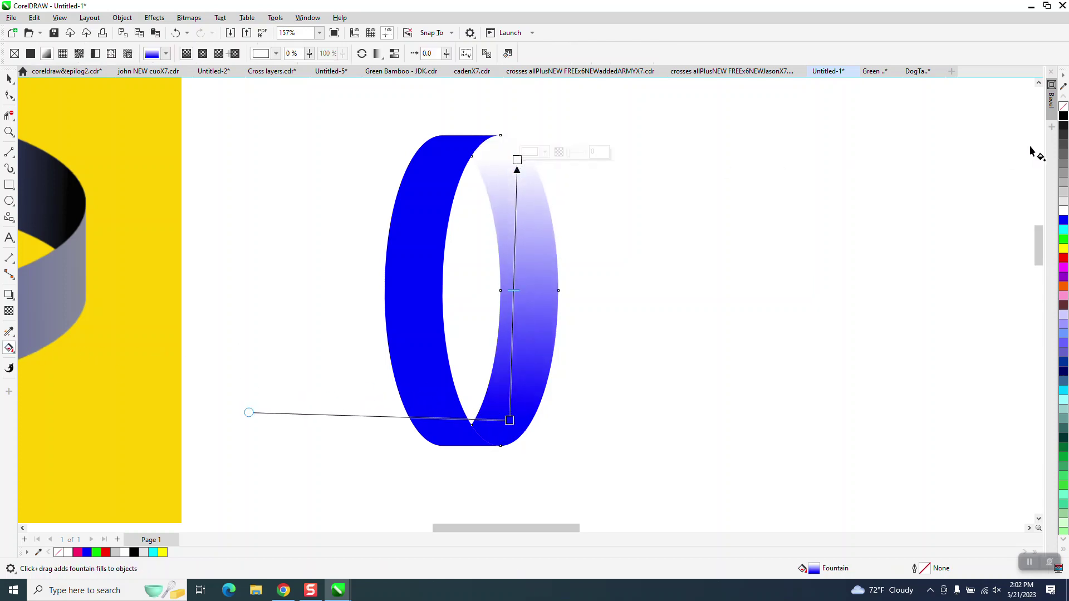
drag(1060, 160, 521, 162)
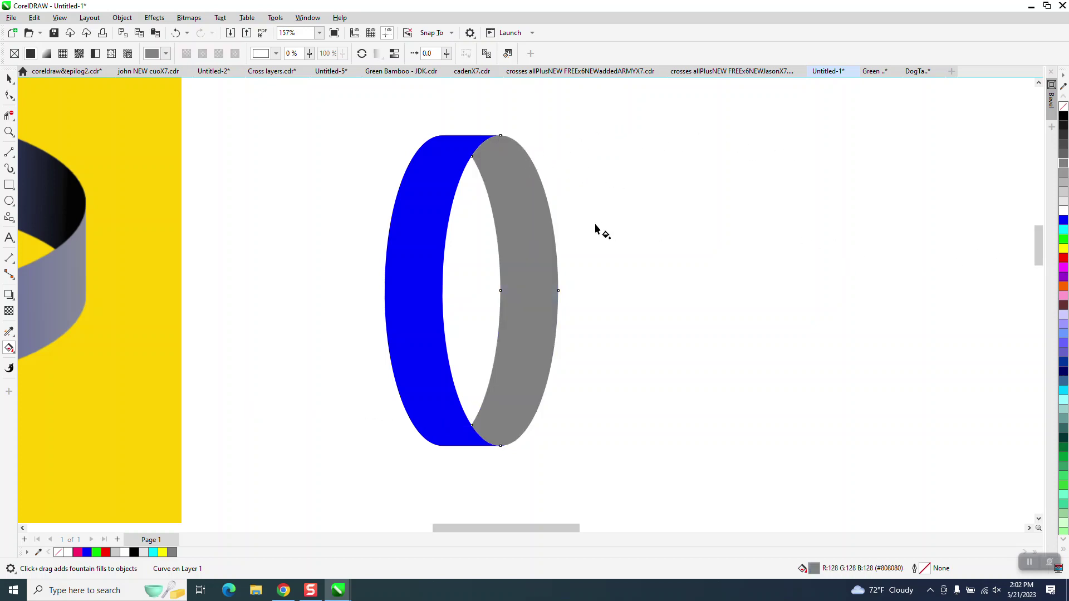
click(176, 33)
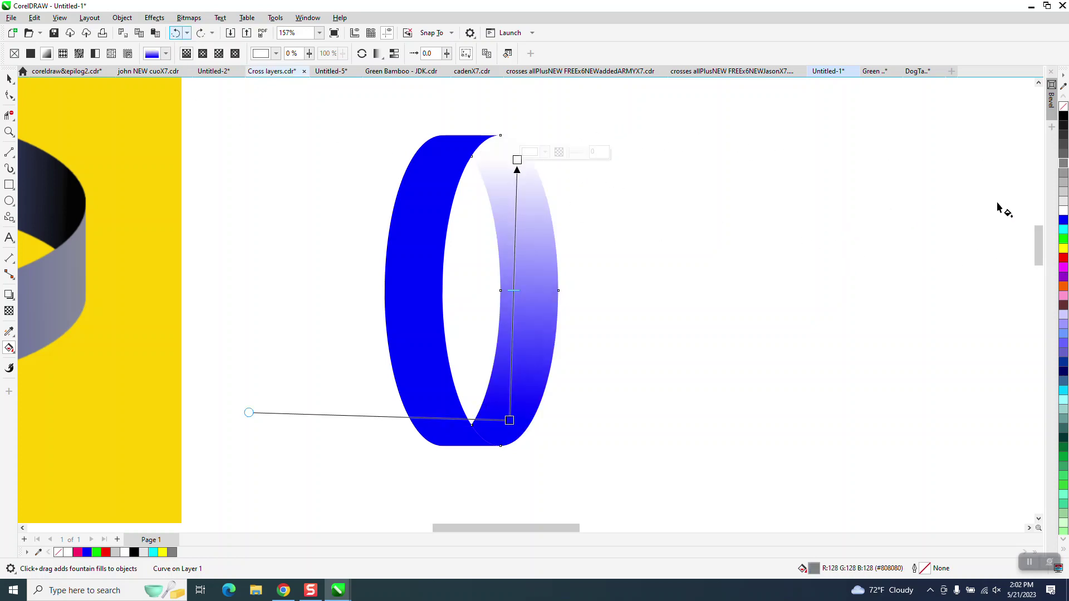
Step: Make both gradient ends grey with a blue stop mid-band, accidentally removing the fill
drag(1063, 163, 517, 160)
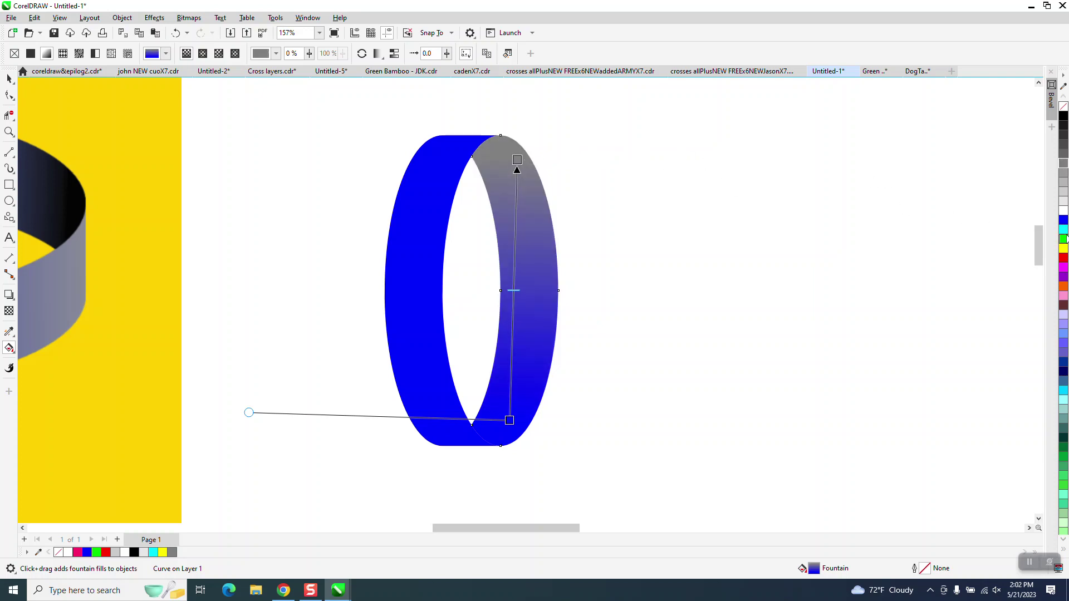
drag(1063, 165, 511, 422)
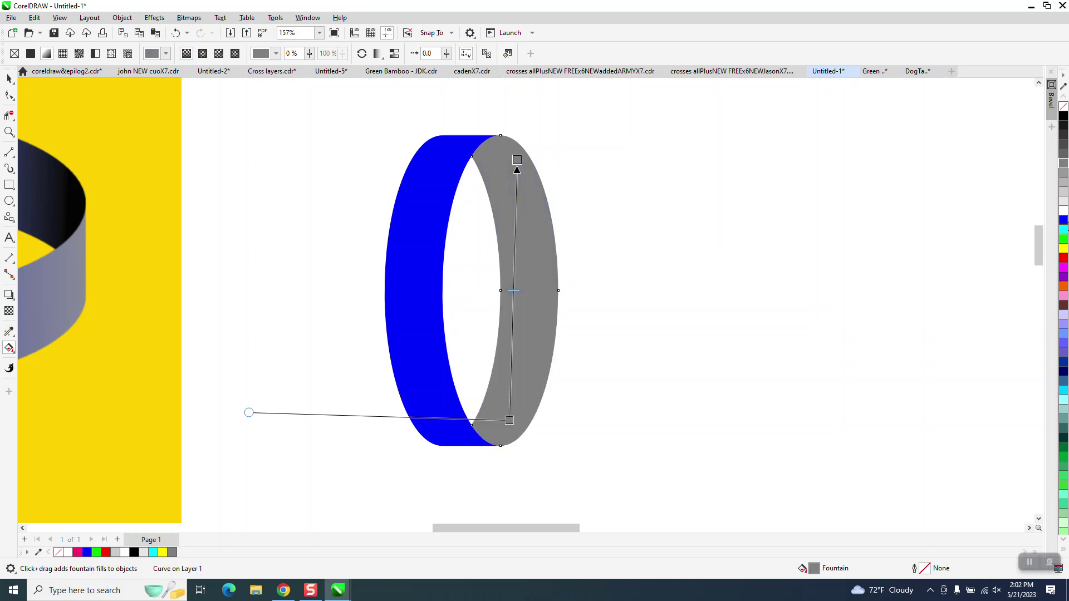
drag(1064, 220, 595, 299)
drag(515, 301, 513, 298)
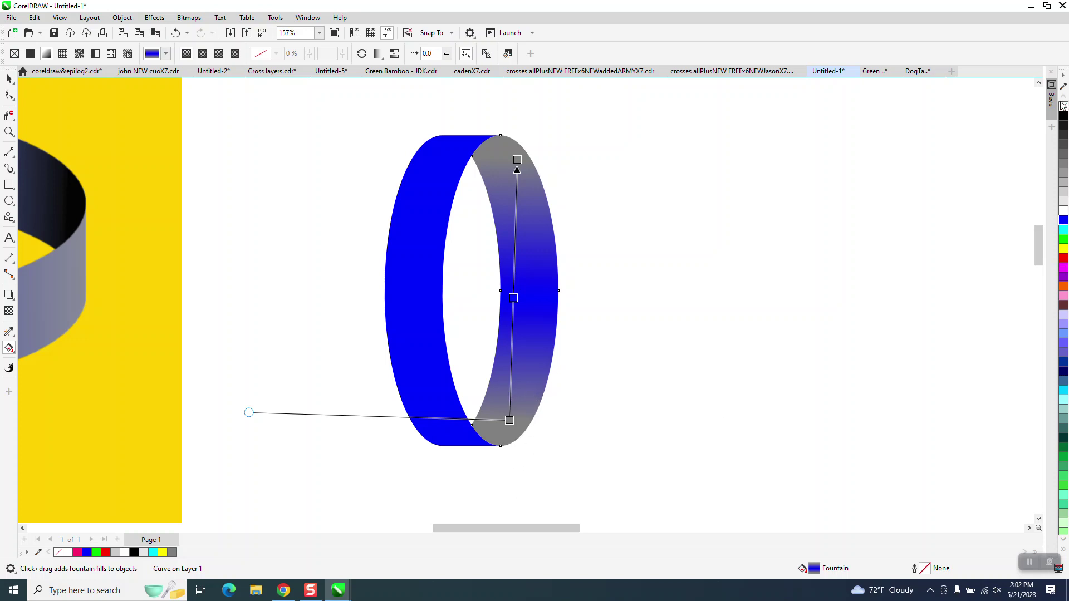
drag(1063, 105, 522, 167)
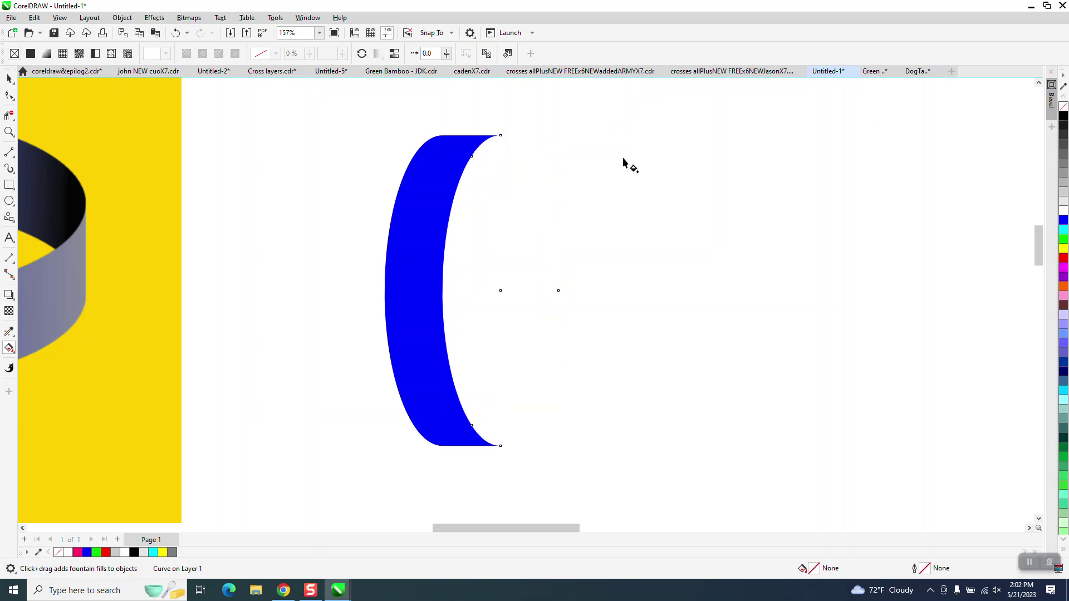
Step: Restore the gradient and make its ends black with two blue stops spread through the middle
click(174, 34)
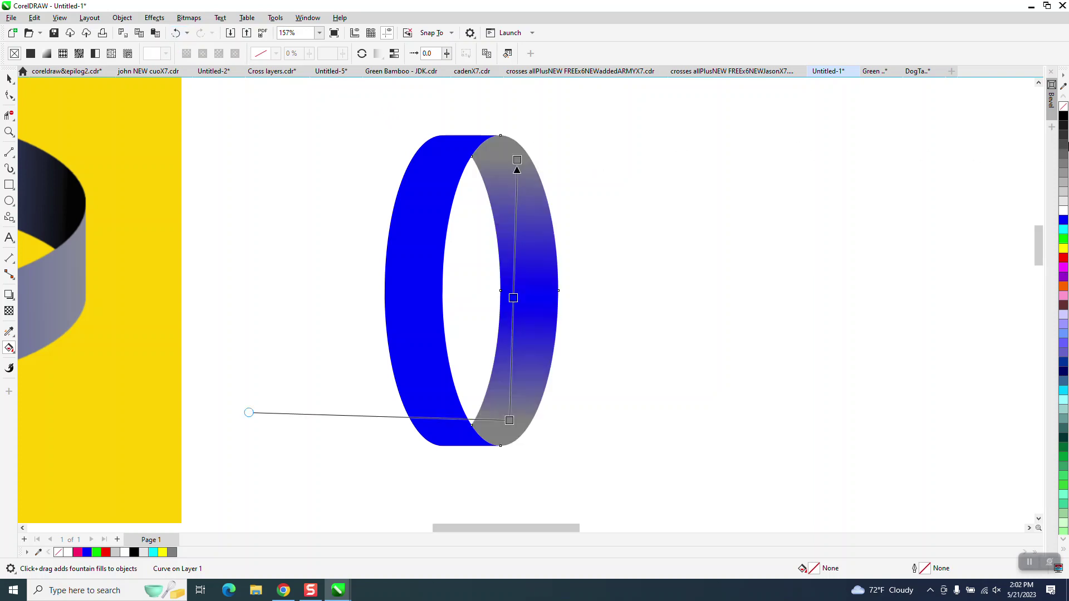
drag(520, 165, 517, 160)
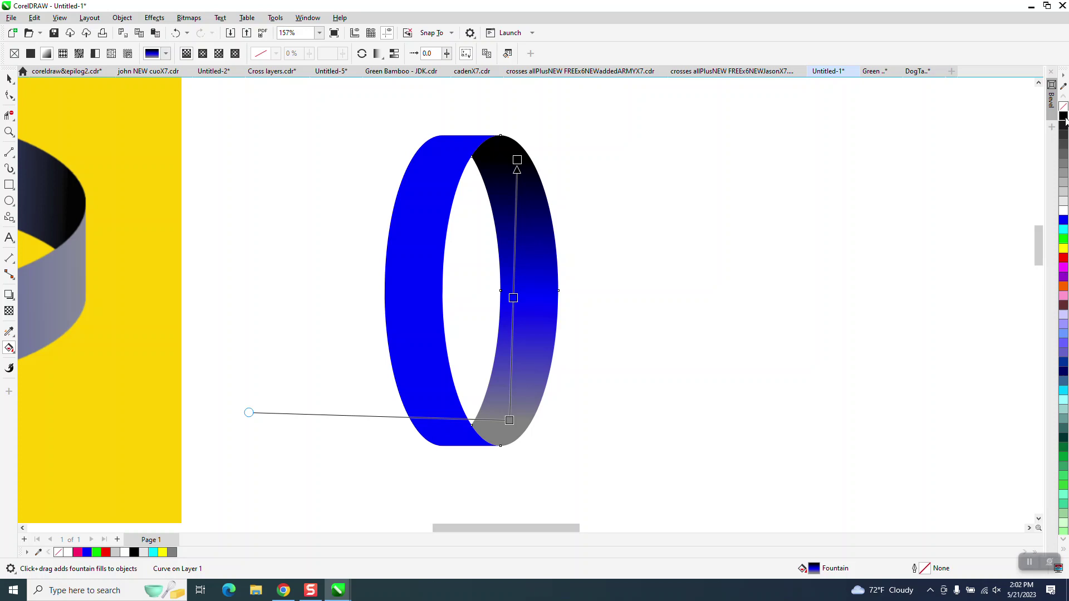
drag(1063, 116, 510, 421)
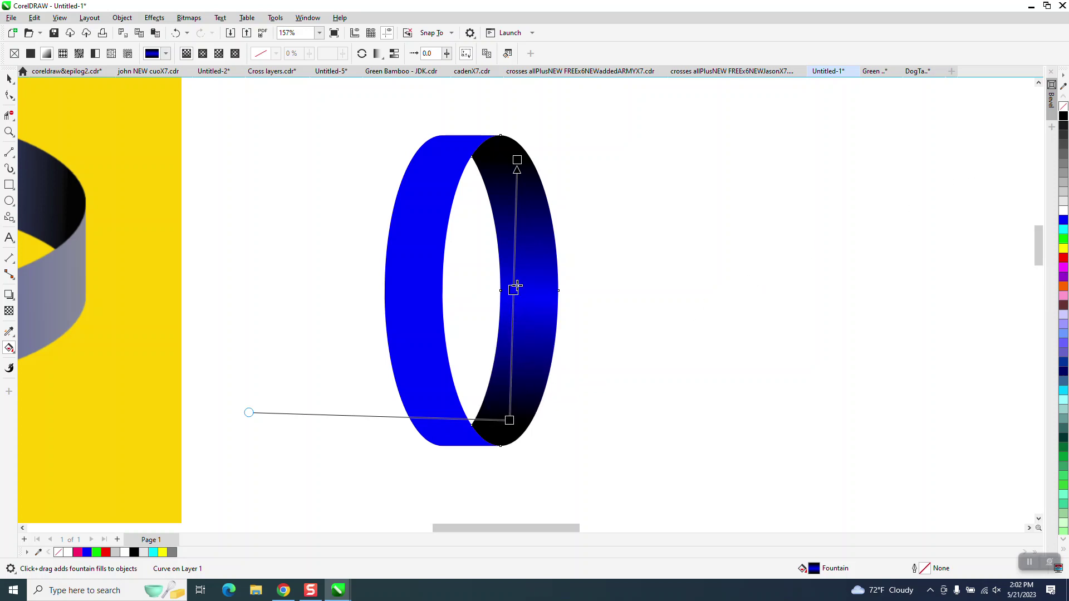
drag(516, 285, 518, 351)
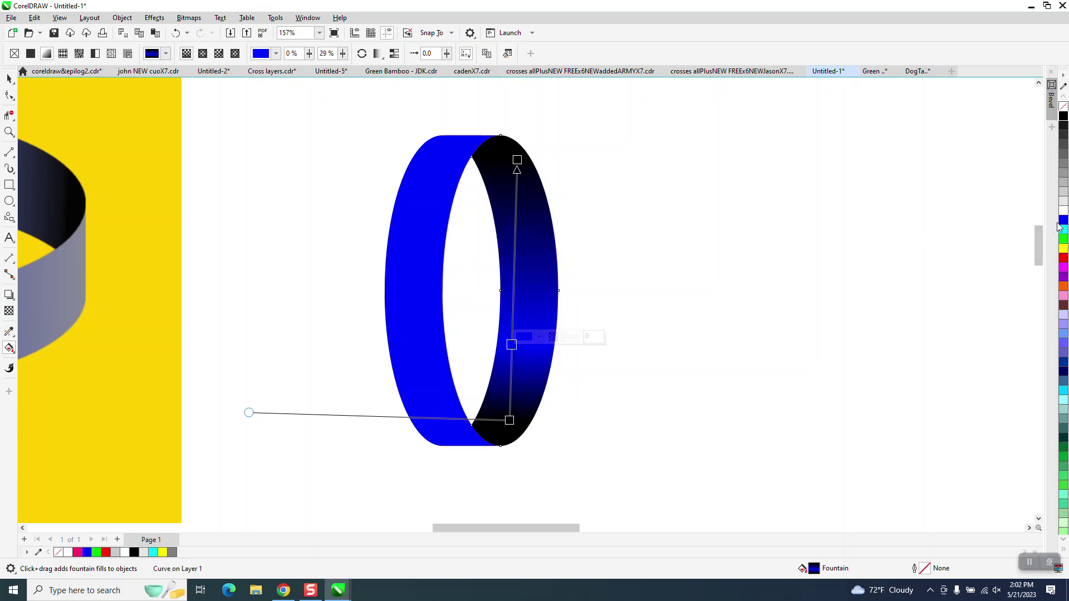
drag(1063, 220, 516, 229)
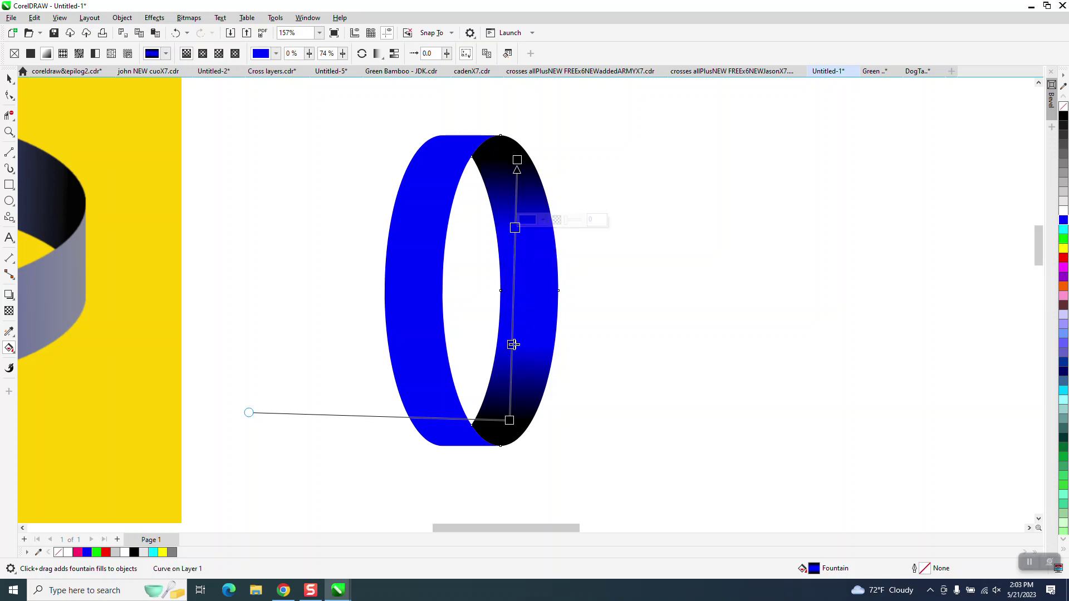
drag(512, 346, 521, 364)
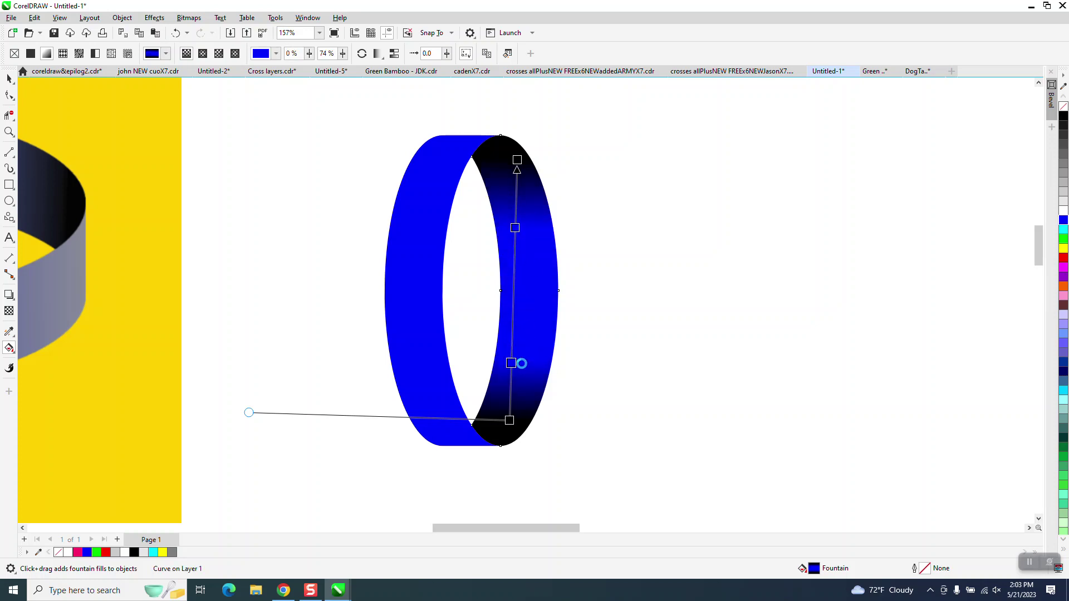
Step: Finish gradient editing, zoom out and reselect the blue ring
click(10, 79)
click(115, 158)
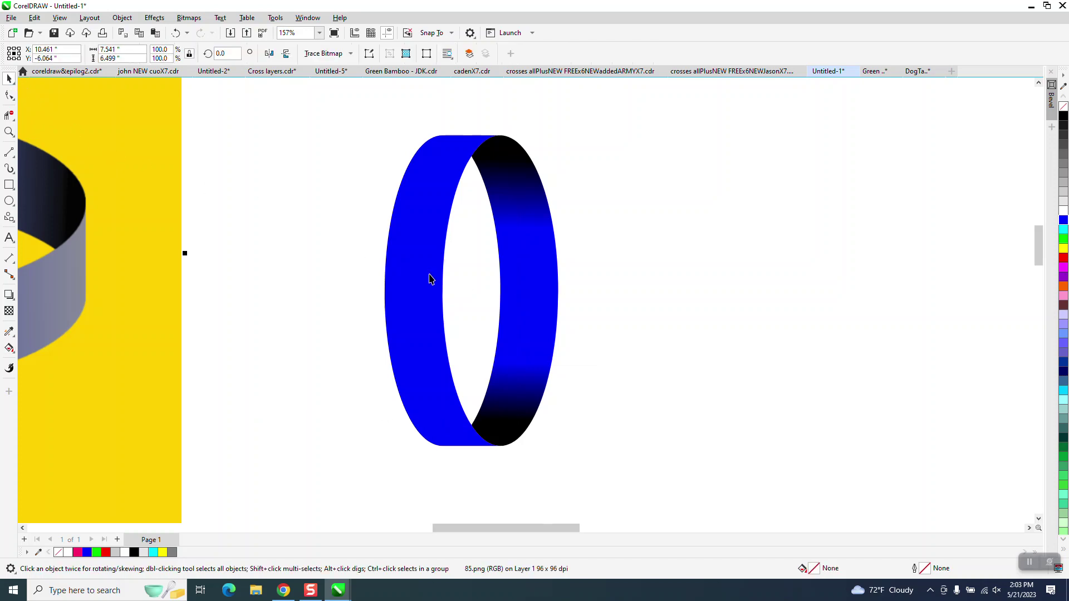
scroll(427, 284, down, 3)
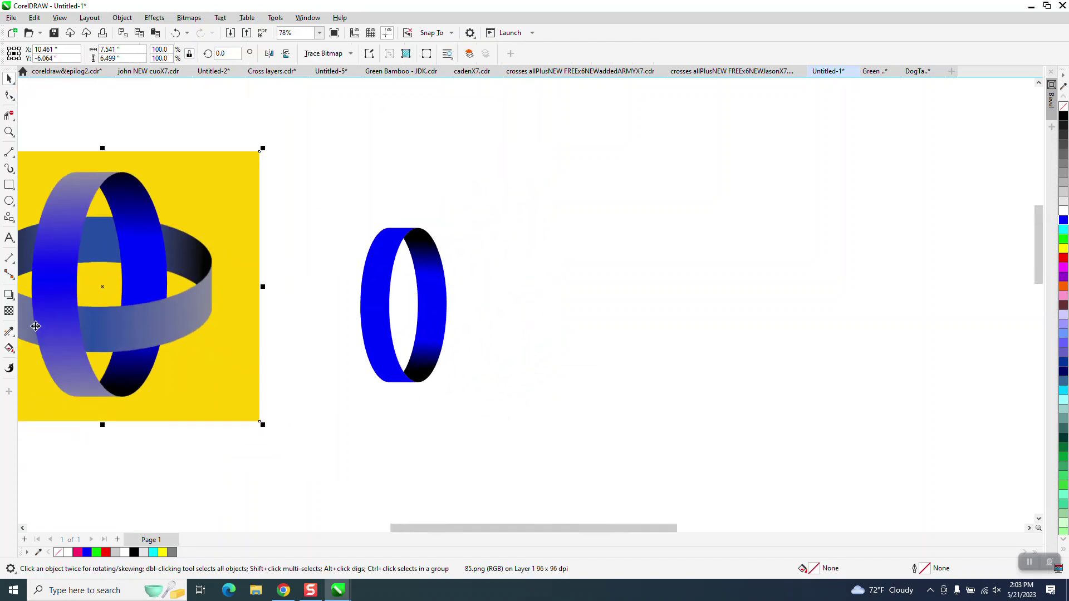
click(372, 298)
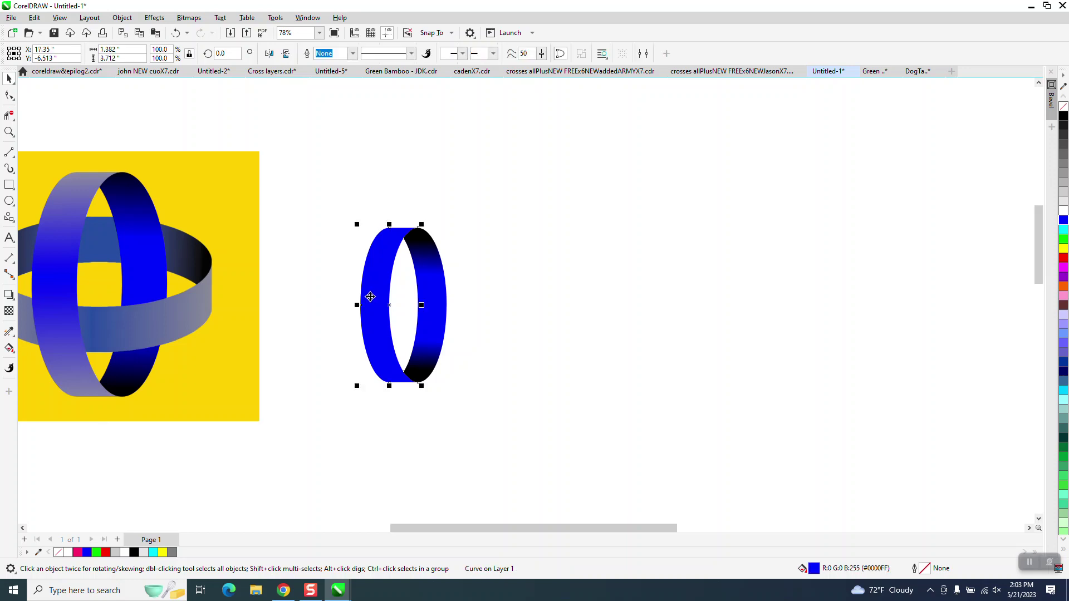
Step: Start a fountain fill on the front band with light grey top and bottom ends
click(9, 348)
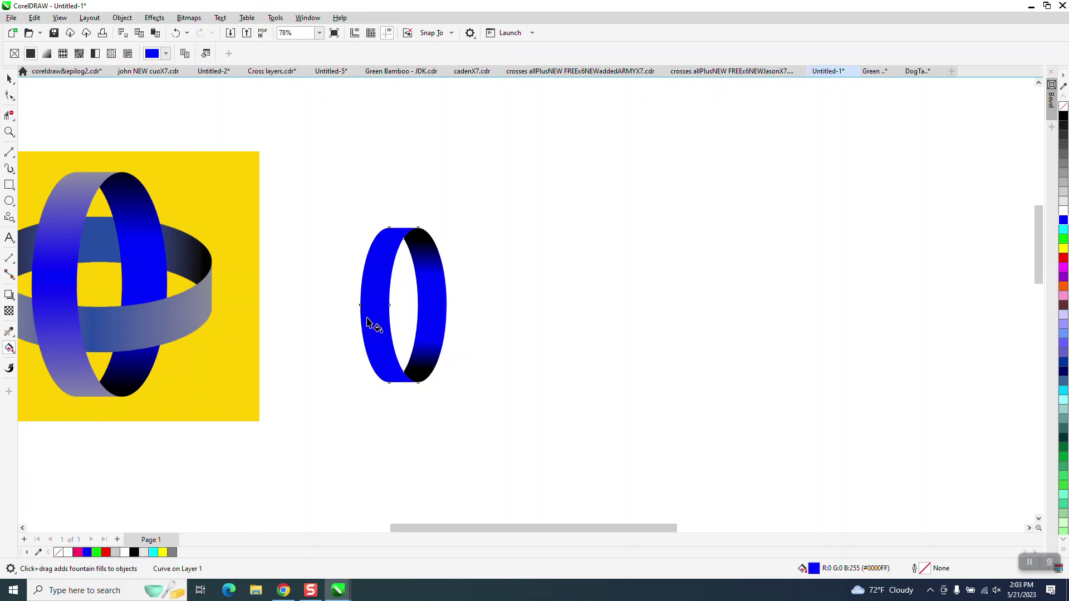
drag(383, 359, 385, 236)
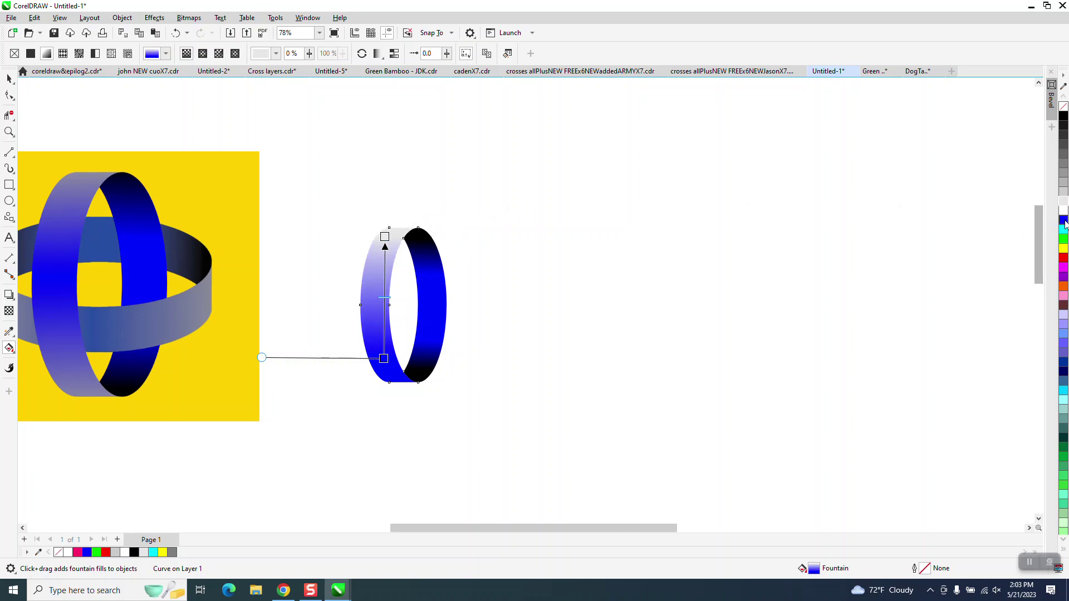
click(1062, 196)
click(384, 359)
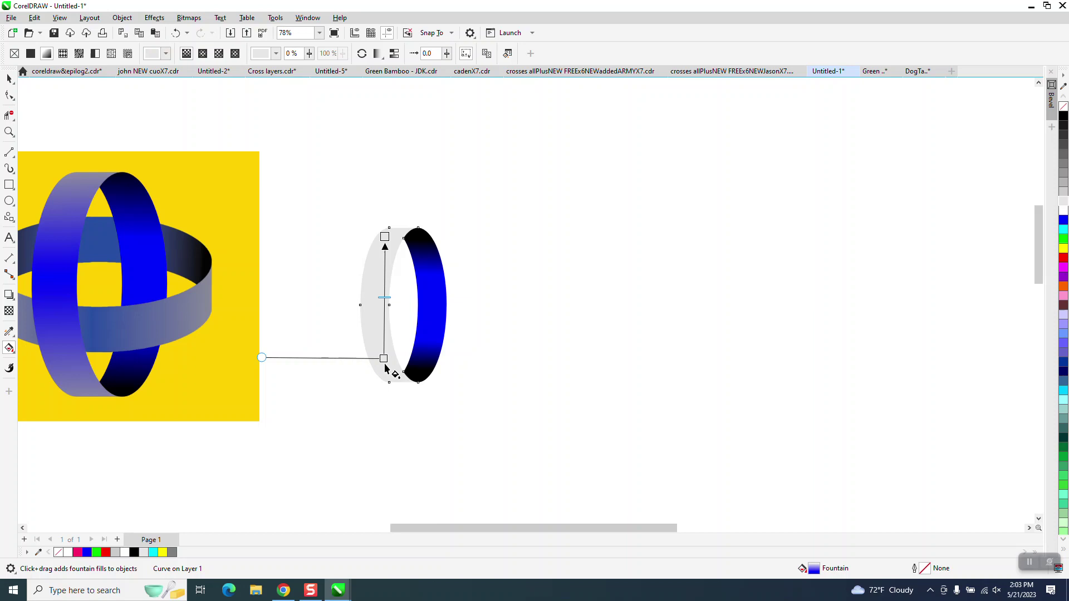
drag(384, 361, 386, 373)
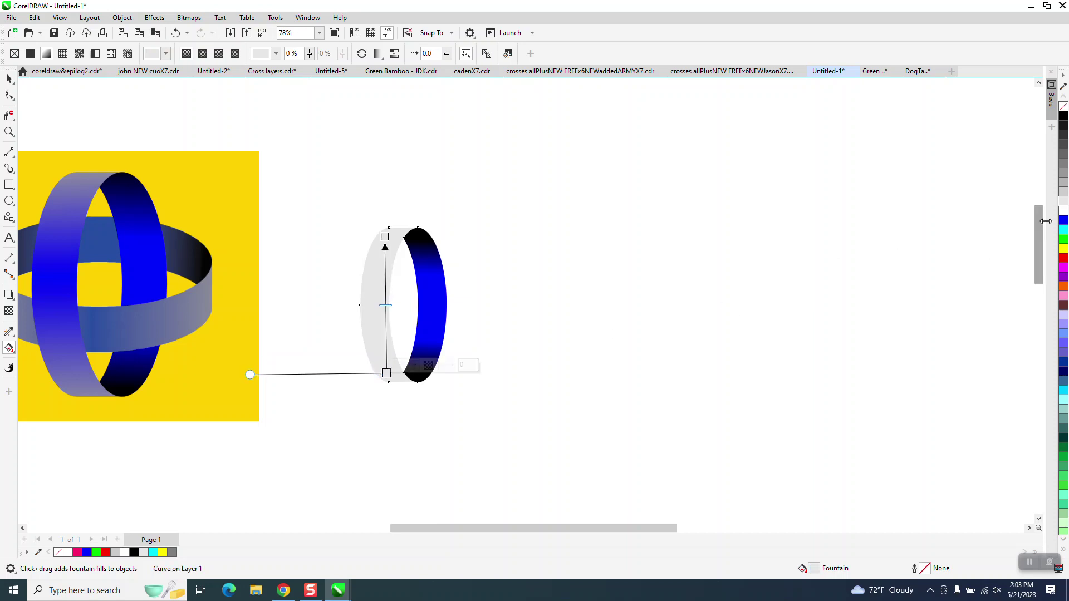
drag(1063, 220, 387, 312)
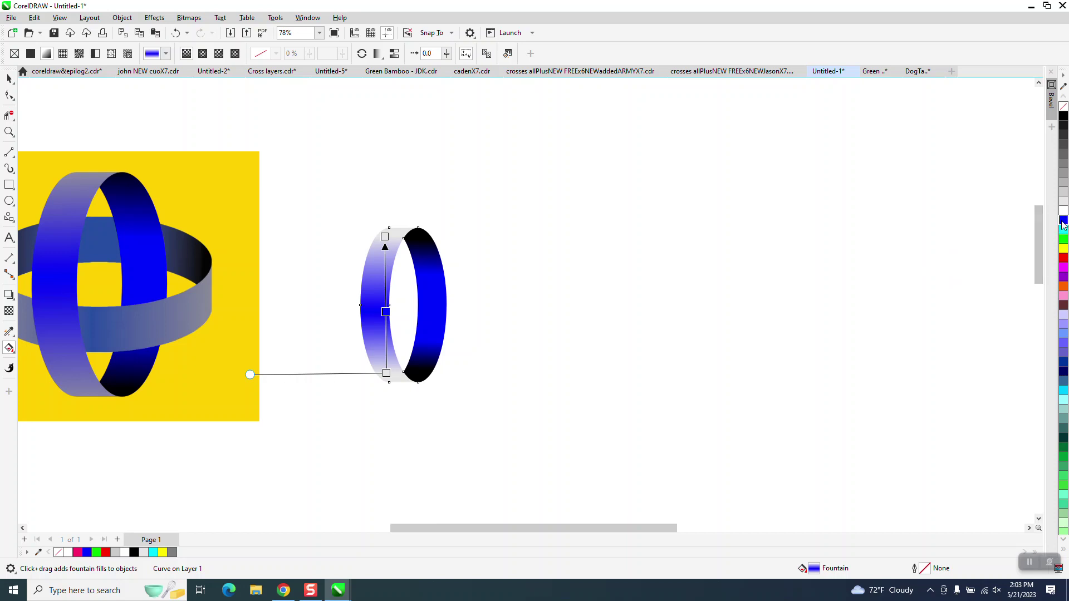
Step: Add two blue stops along the front band's gradient and raise its top end
drag(1062, 221, 385, 261)
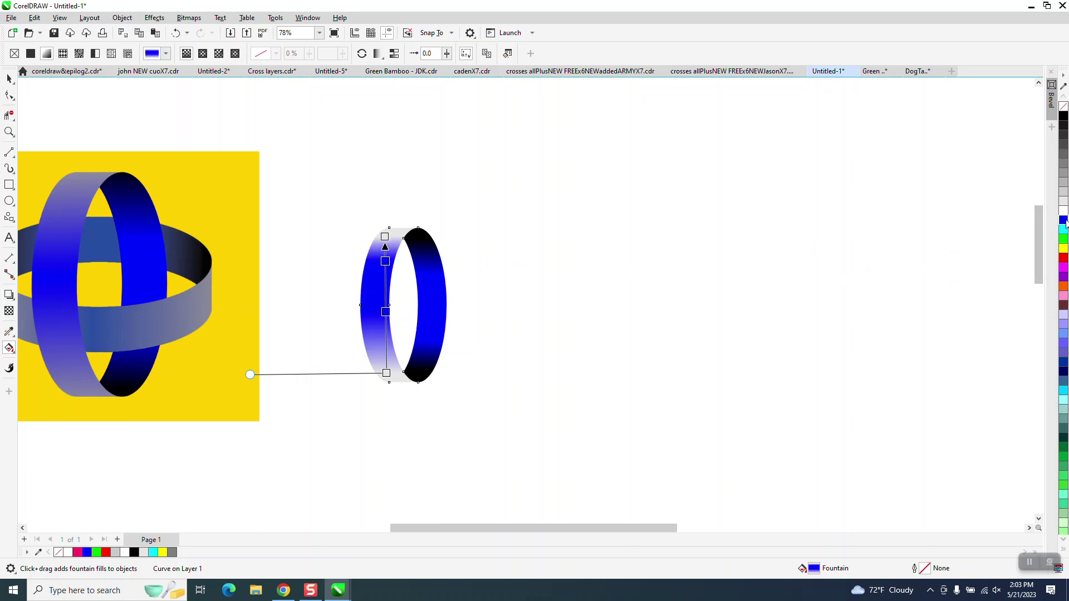
drag(1063, 219, 389, 383)
drag(386, 240, 390, 230)
click(9, 78)
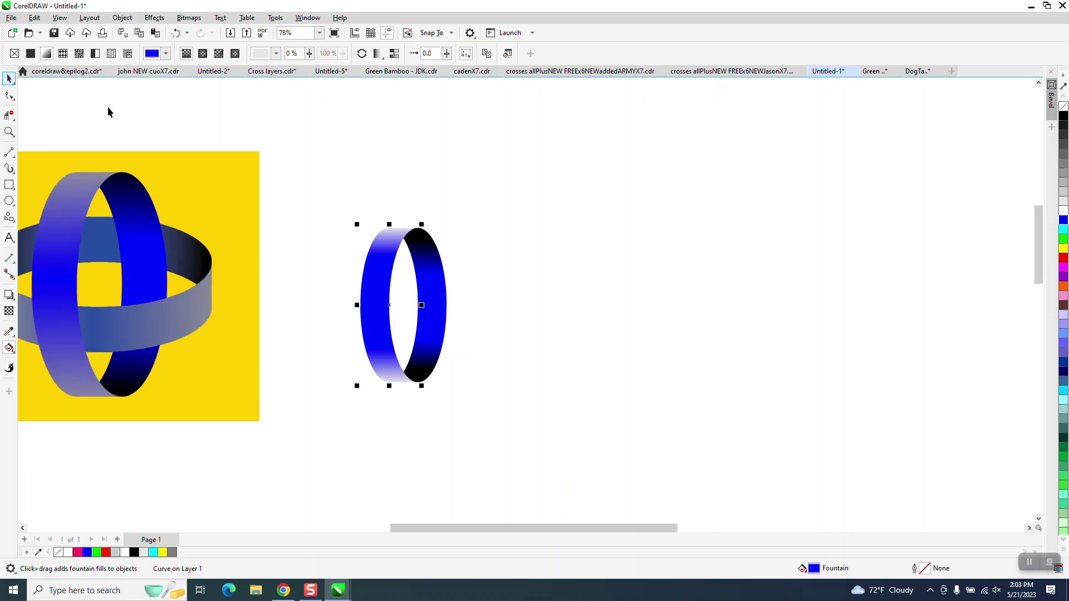
click(336, 205)
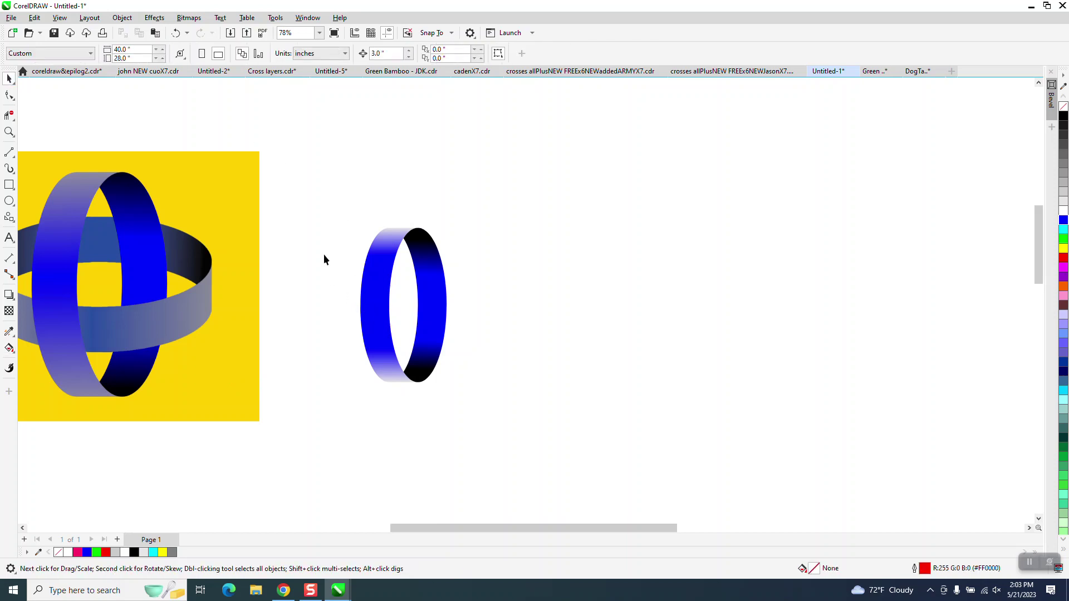
Step: Group the two ring pieces with Ctrl+G and rotate by 90° so the bands cross
drag(341, 278, 602, 472)
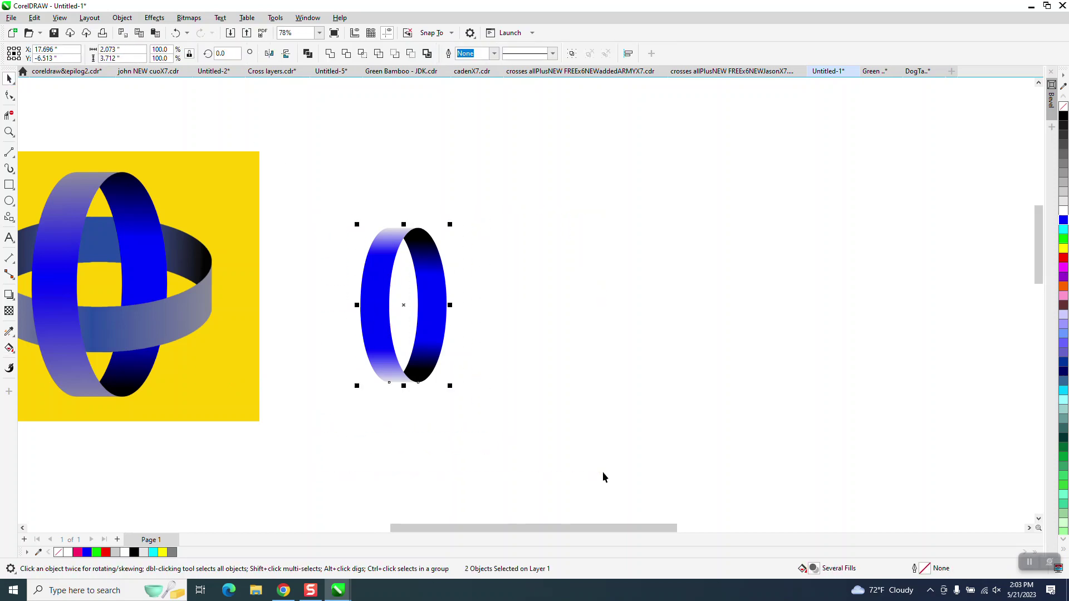
key(ctrl+g)
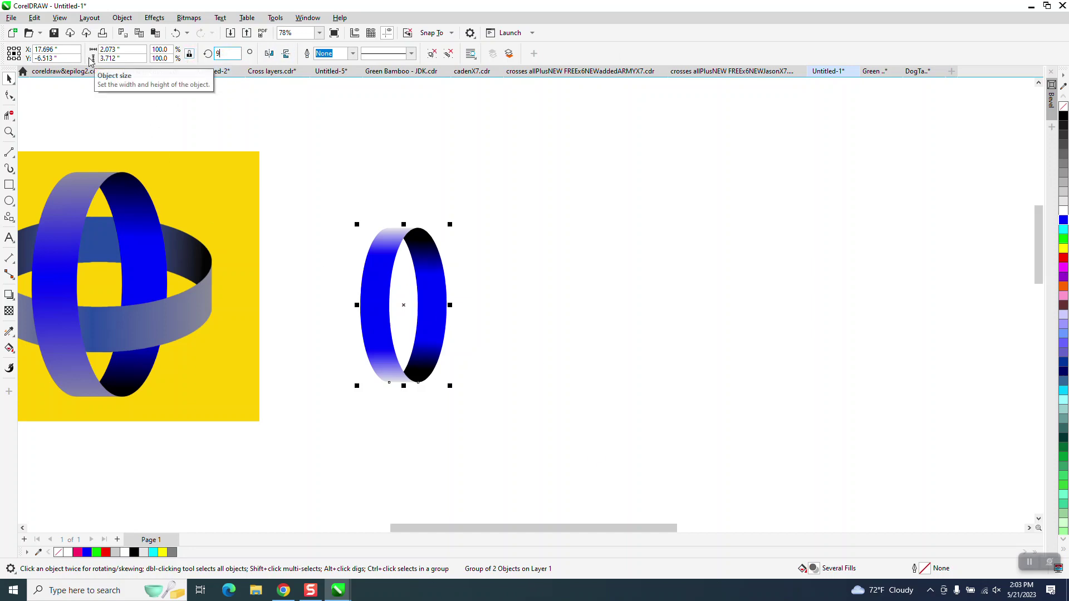
text(90)
key(Return)
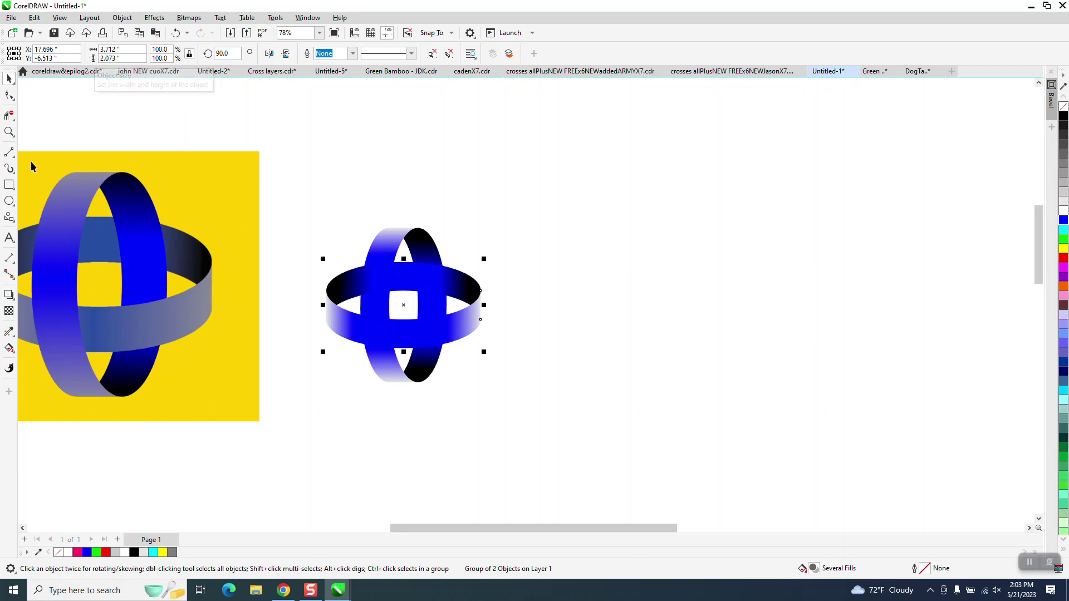
click(9, 132)
drag(325, 238, 626, 451)
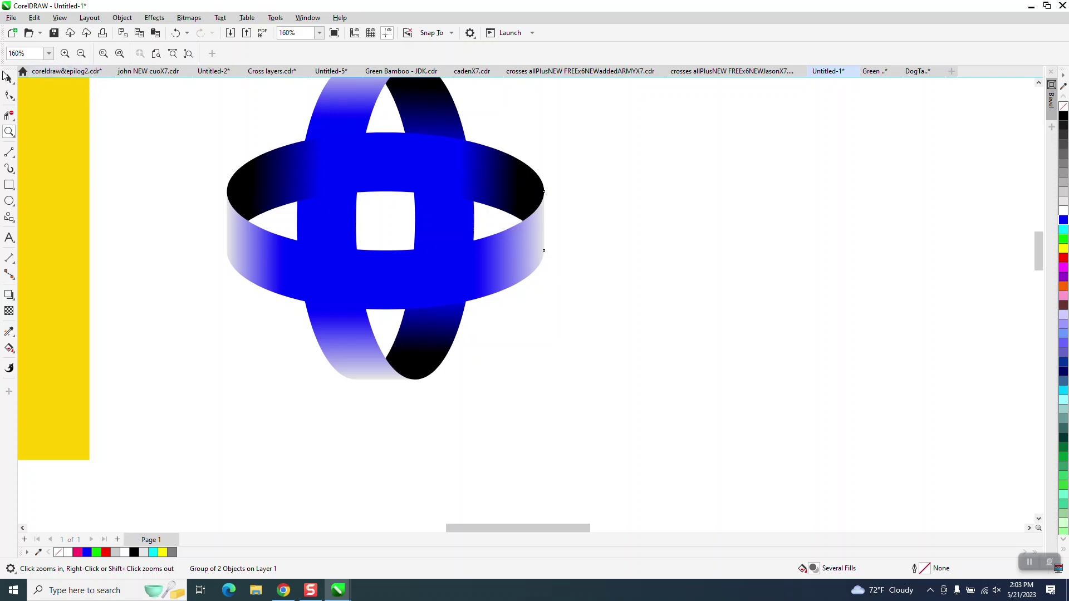
Step: Send the horizontal band To Back of Page and move it slightly lower
scroll(692, 236, up, 2)
scroll(644, 257, down, 4)
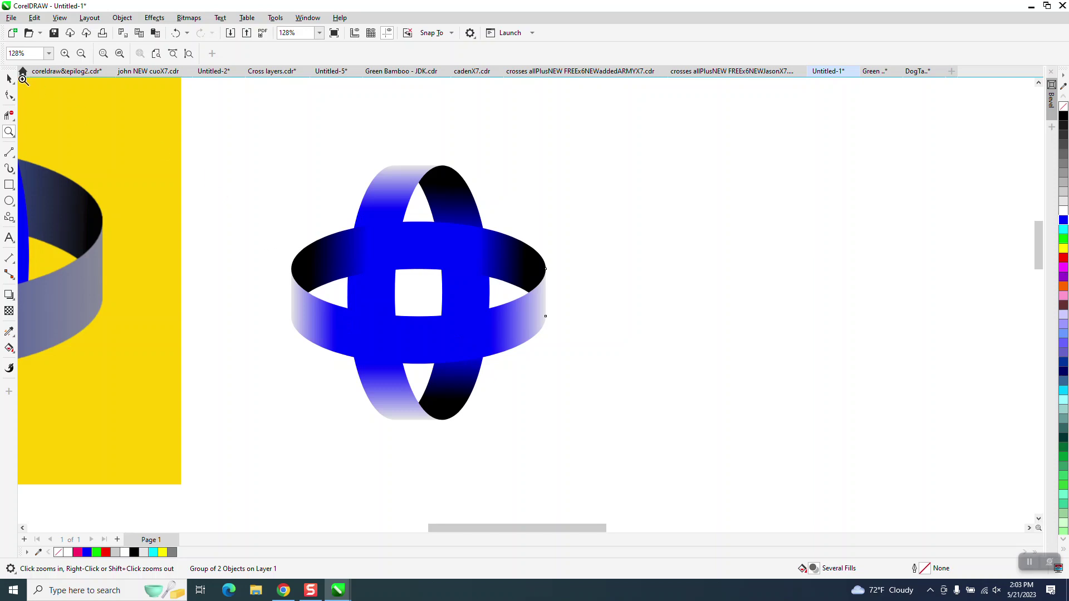
key(space)
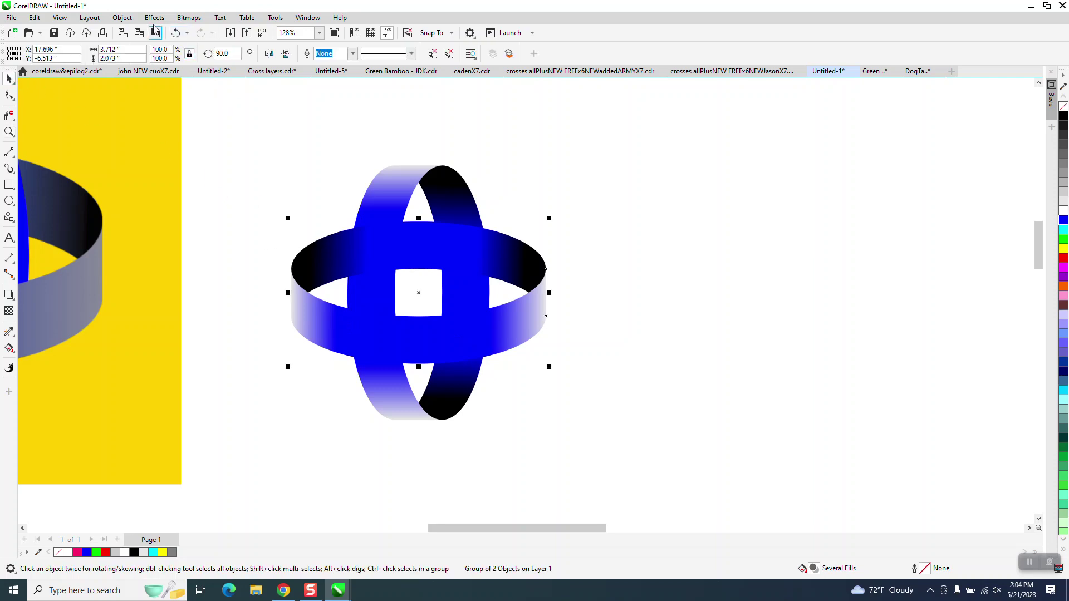
click(122, 18)
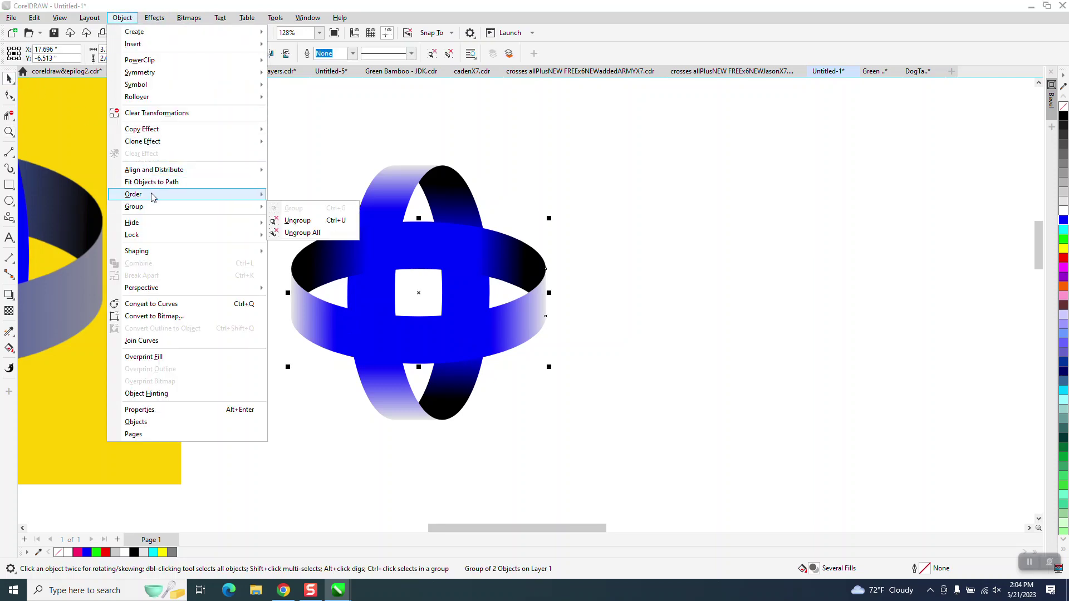
mouse_move(153, 197)
click(307, 208)
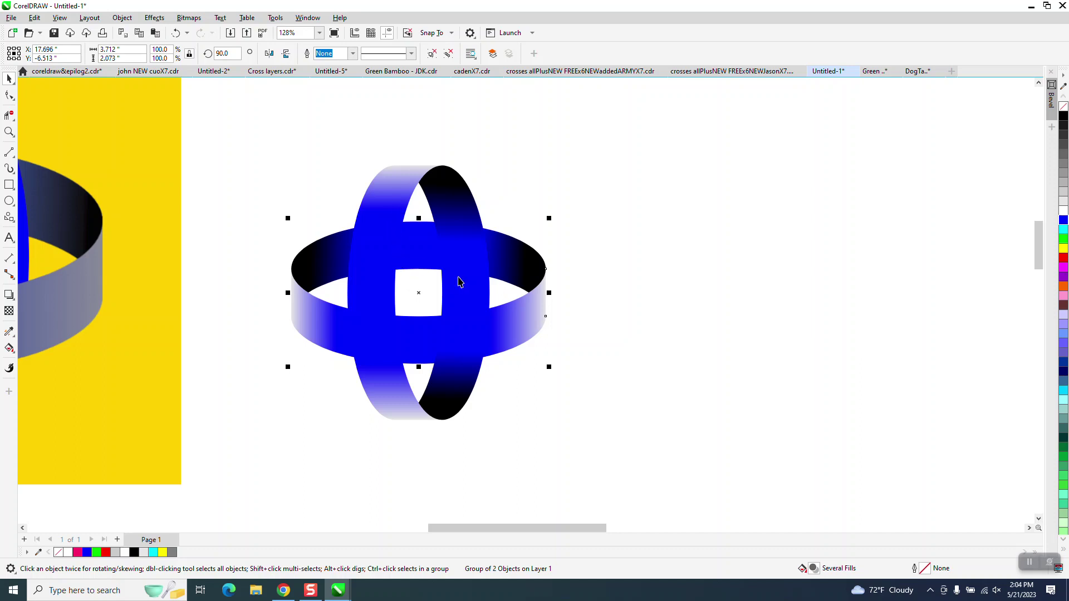
drag(517, 270, 517, 293)
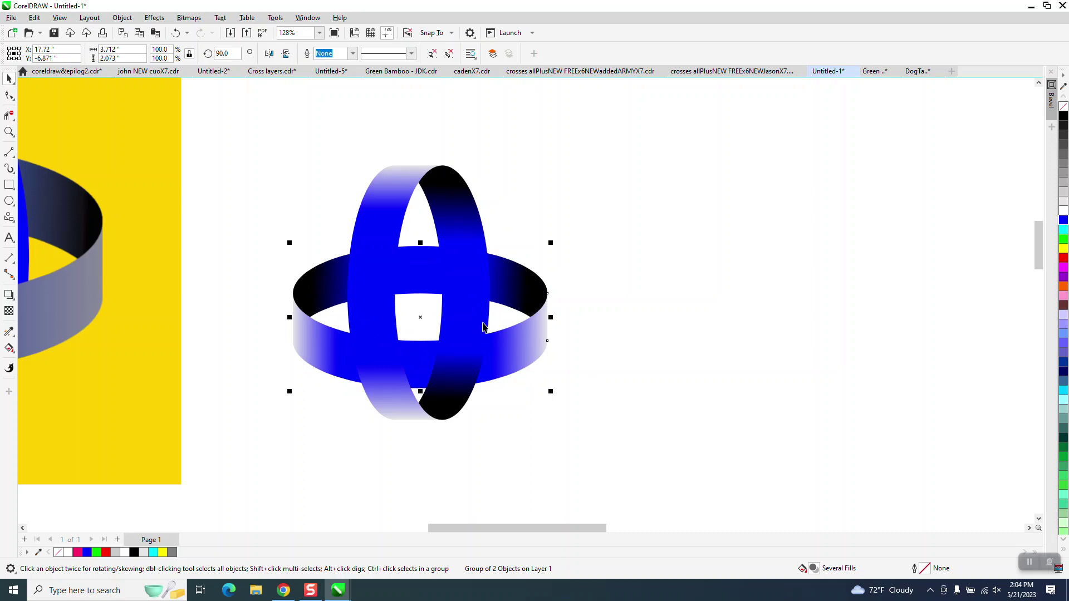
Step: Bring the horizontal band To Front of Page over the vertical band
click(483, 320)
click(508, 345)
click(121, 17)
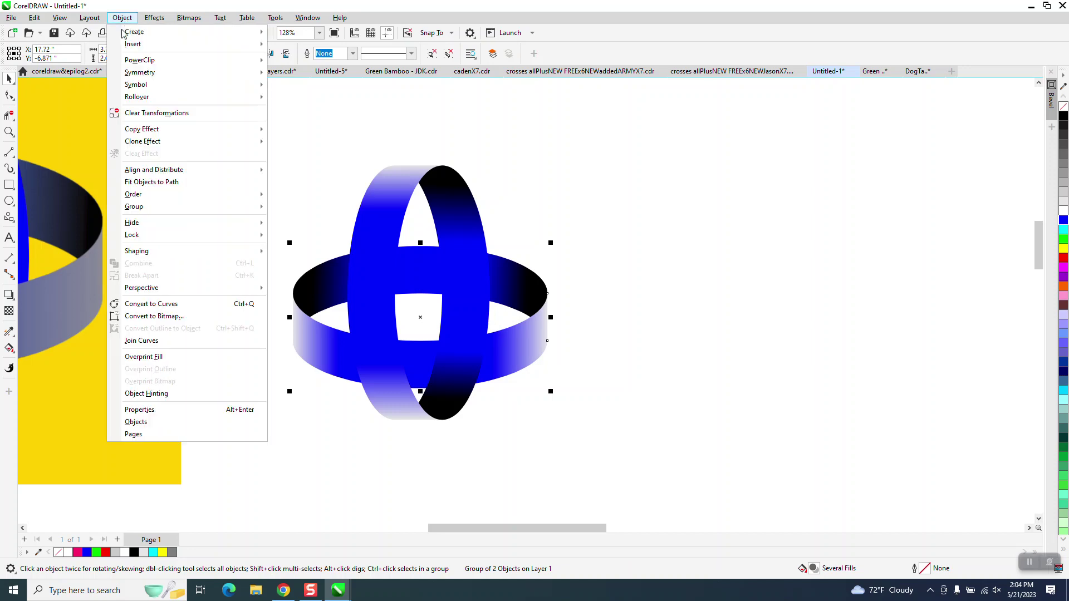
mouse_move(137, 197)
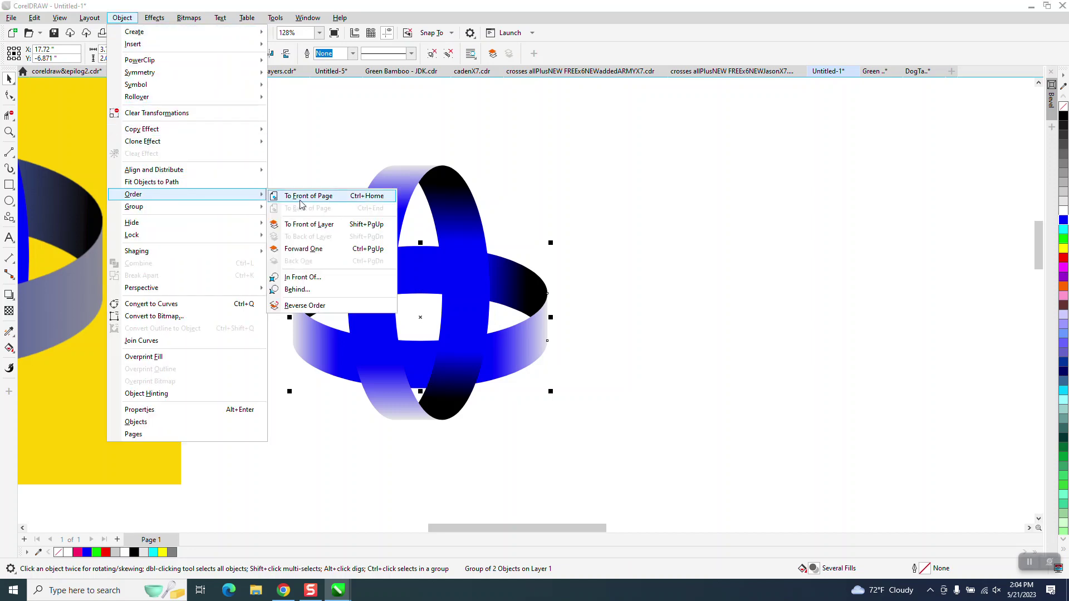
click(301, 202)
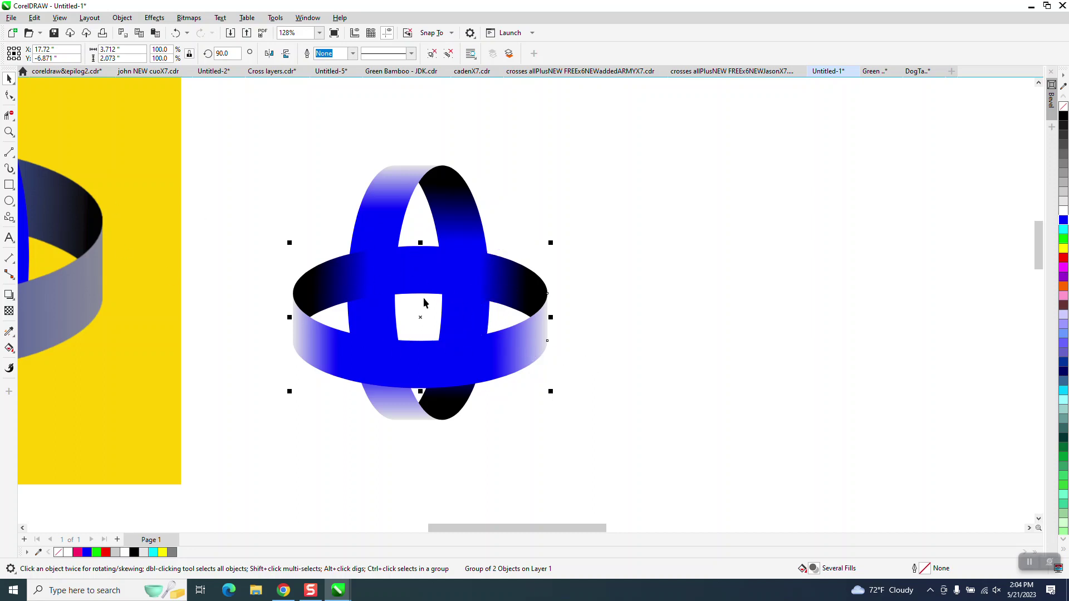
Step: Draw a rectangle over the right crossing and Intersect it with the horizontal band
click(9, 184)
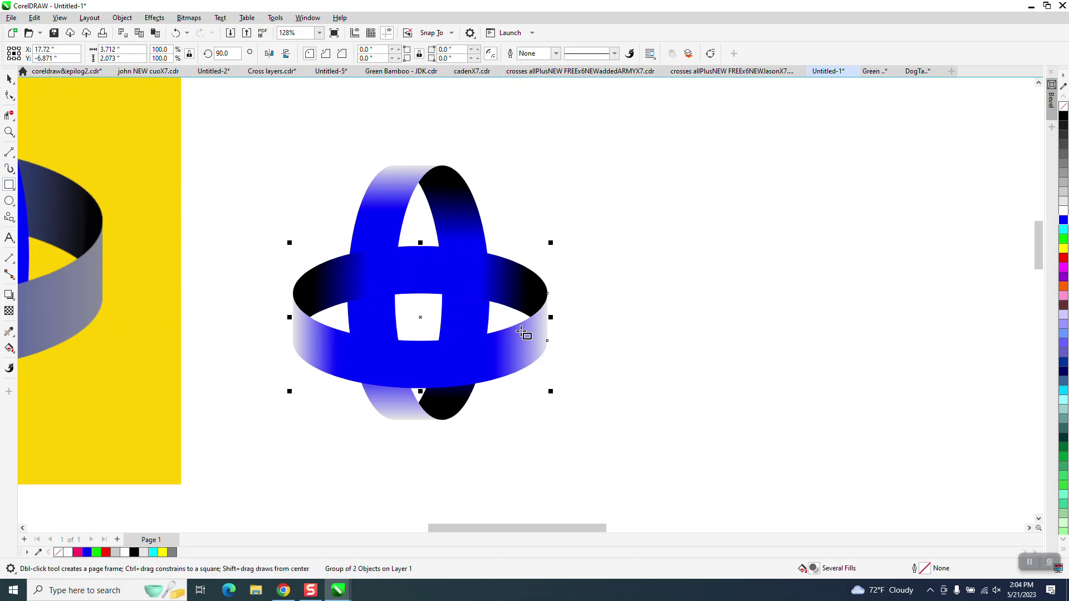
drag(505, 317, 417, 397)
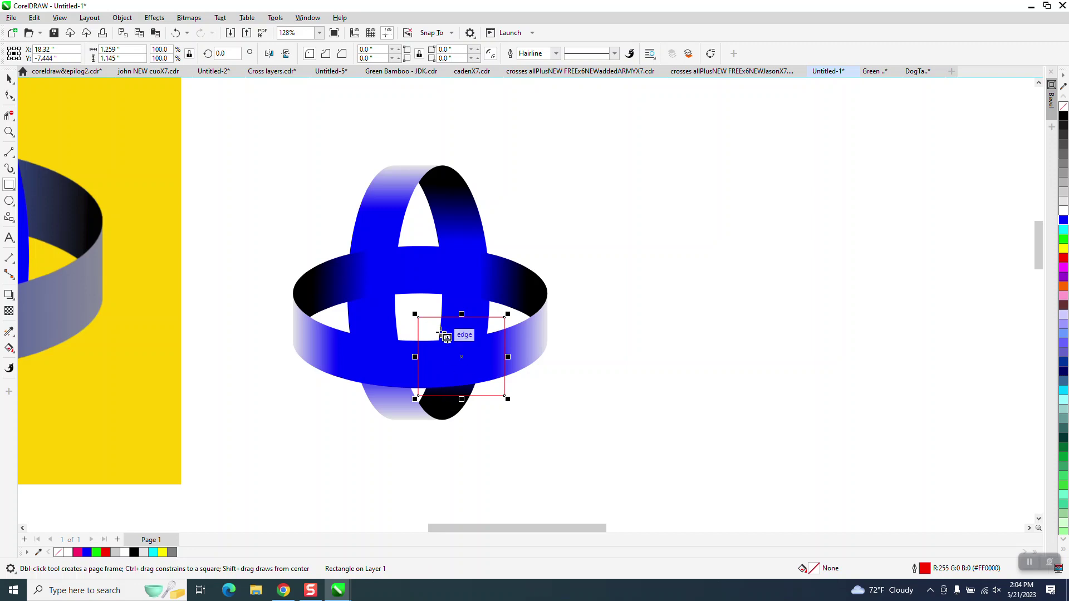
click(9, 78)
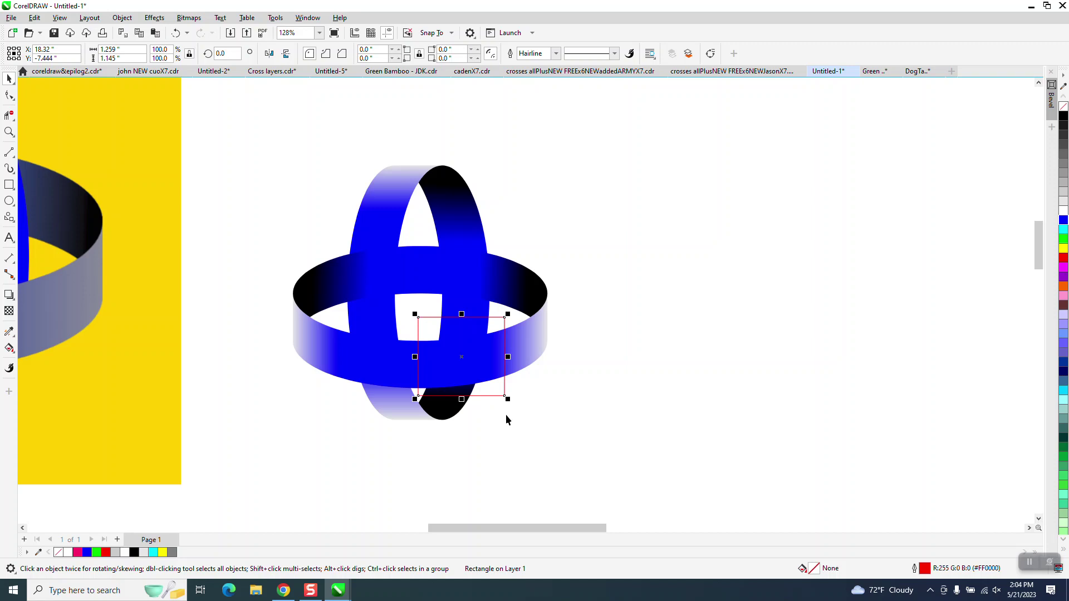
shift+click(515, 351)
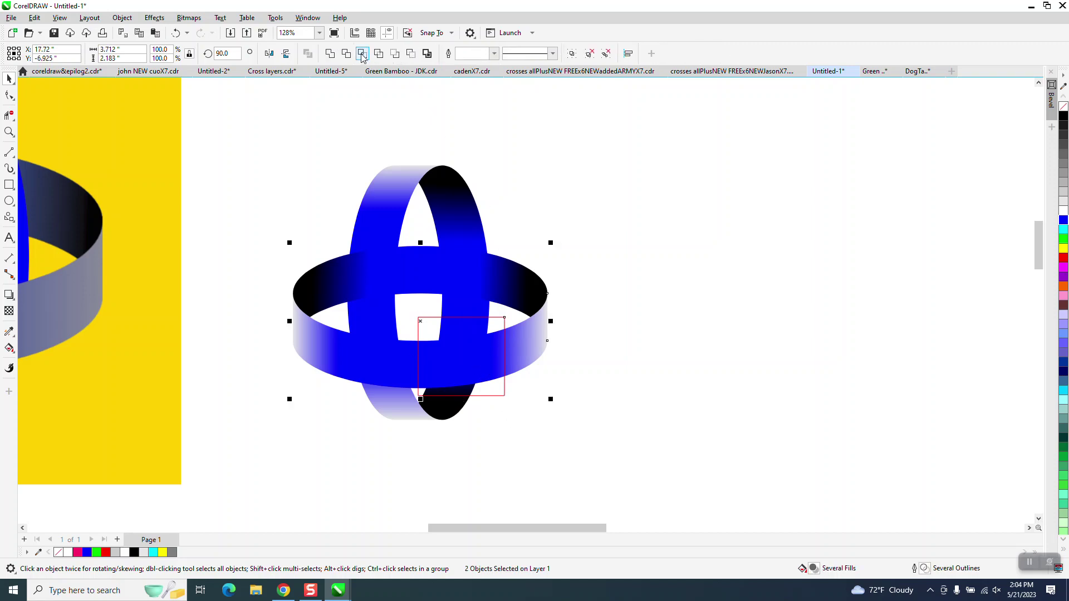
click(361, 54)
key(Right)
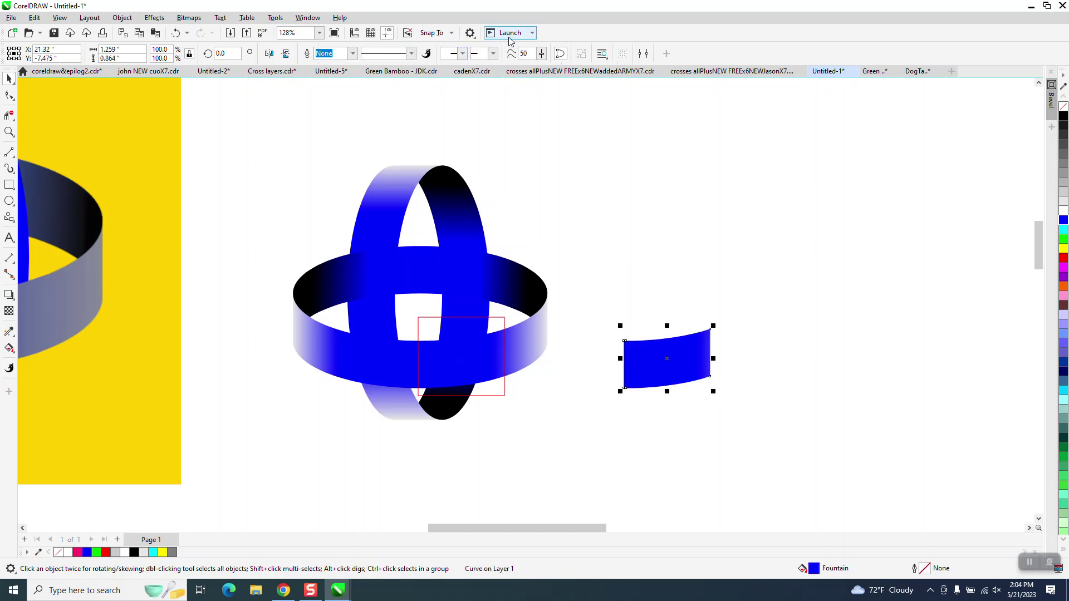
Step: Delete the rectangle, send the horizontal band to the back and select the cut-out piece
click(501, 322)
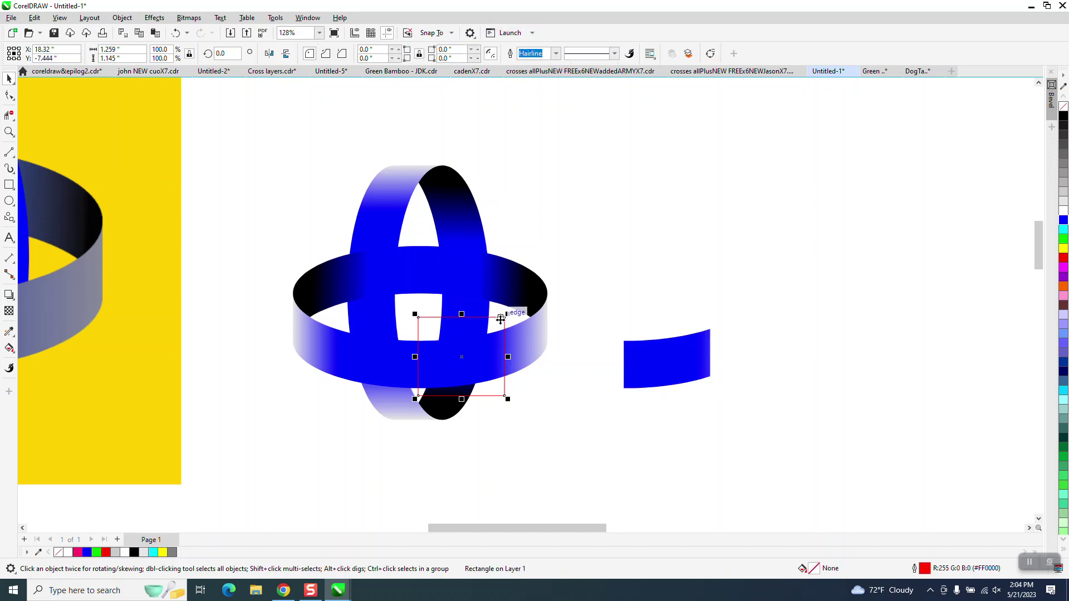
key(Delete)
click(512, 337)
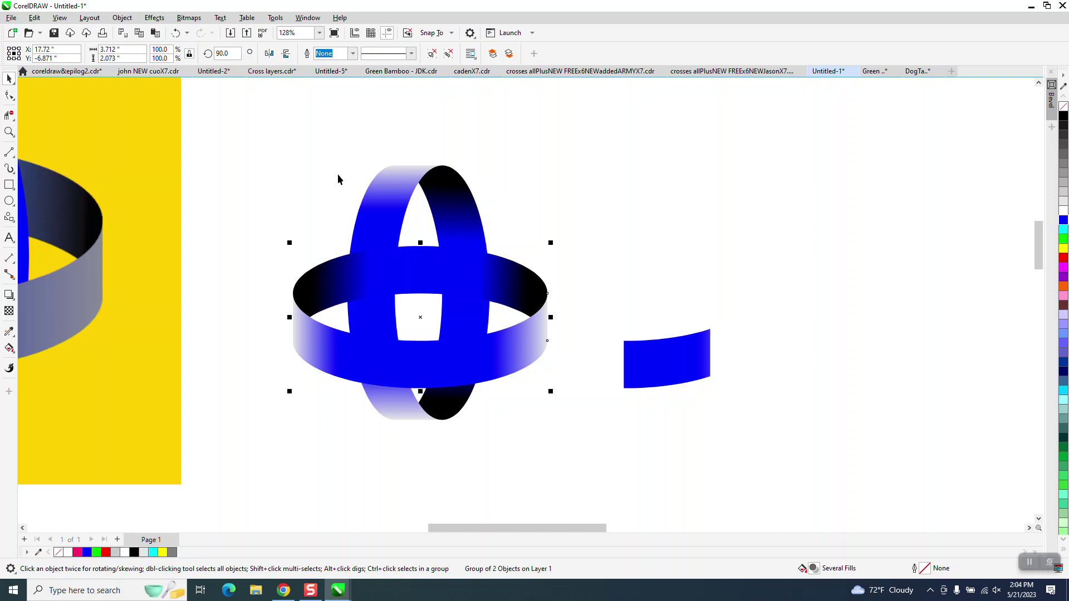
click(122, 18)
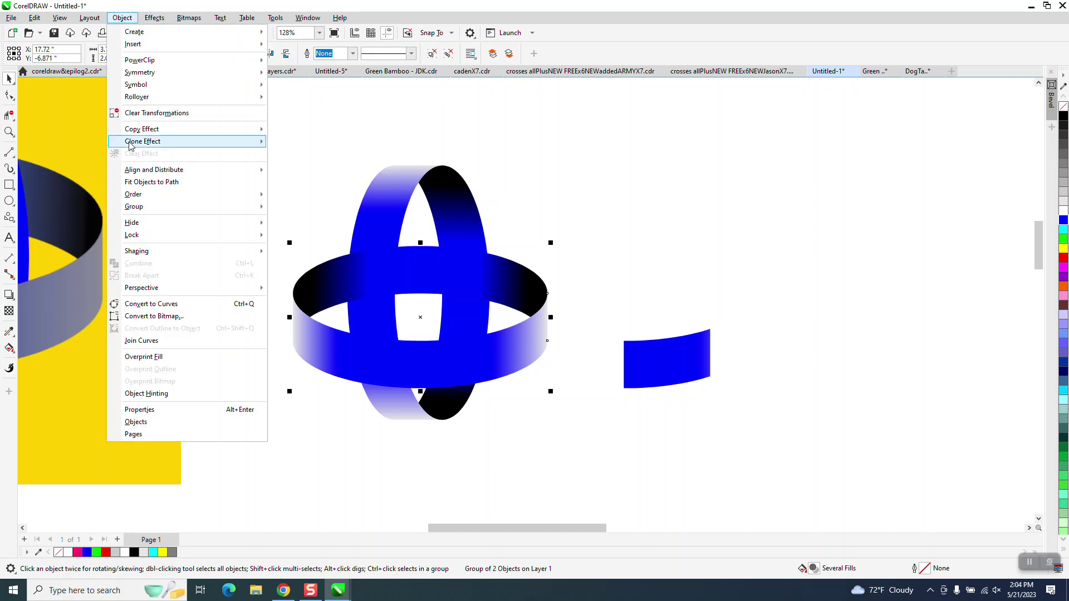
mouse_move(140, 194)
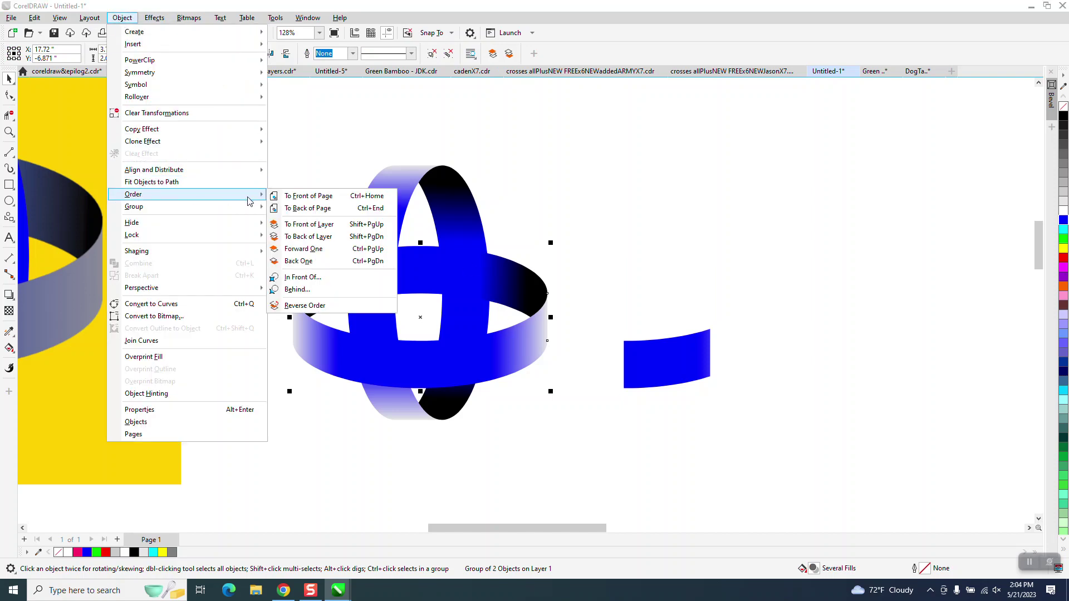
click(293, 210)
click(670, 363)
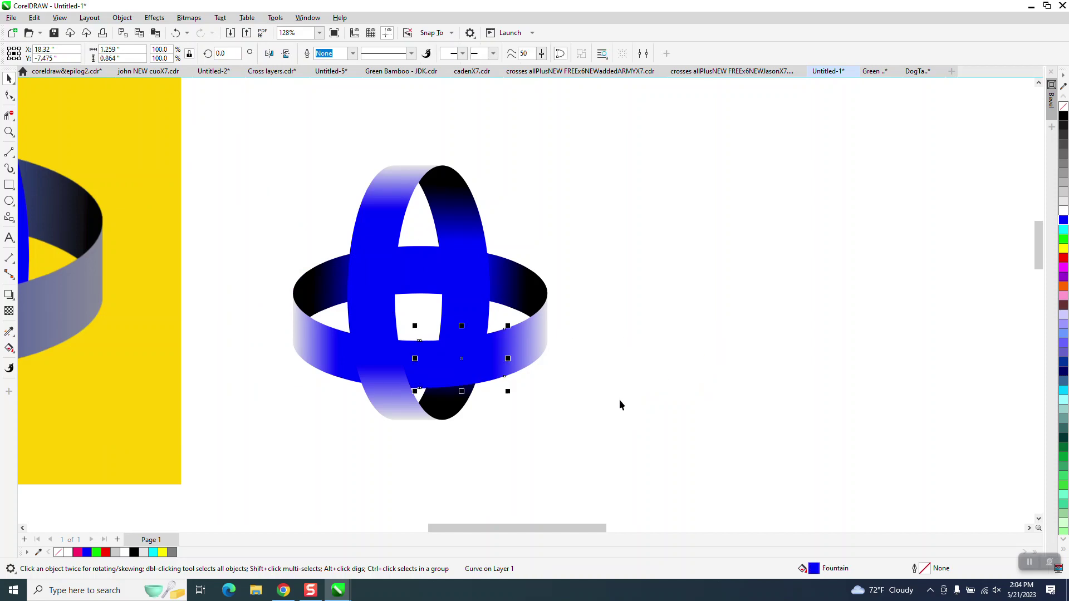
Step: Put the cut-out piece back over the crossing and ungroup the vertical band
click(594, 413)
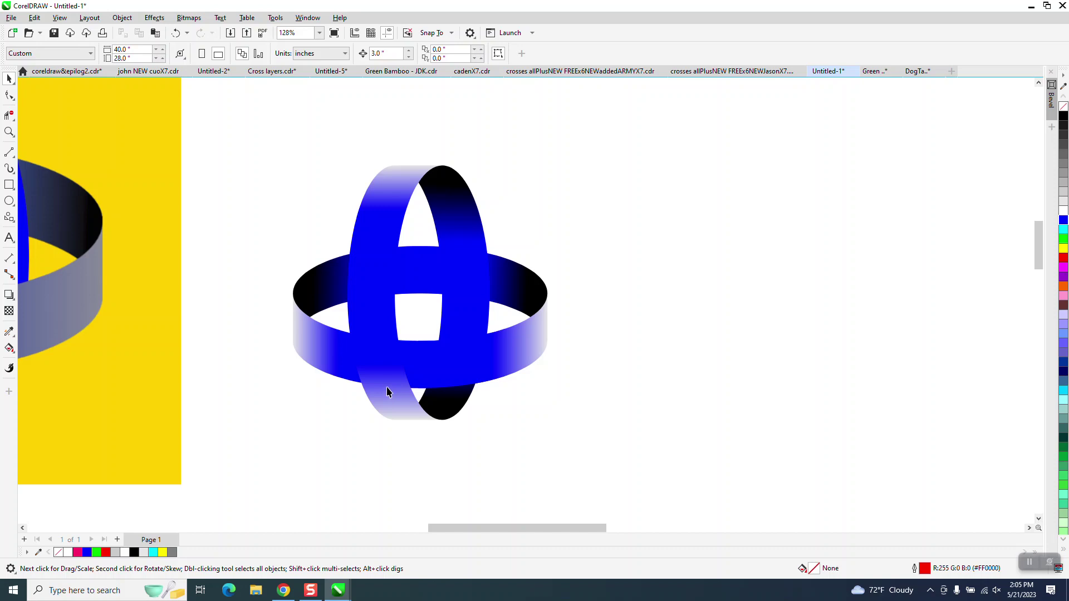
click(383, 362)
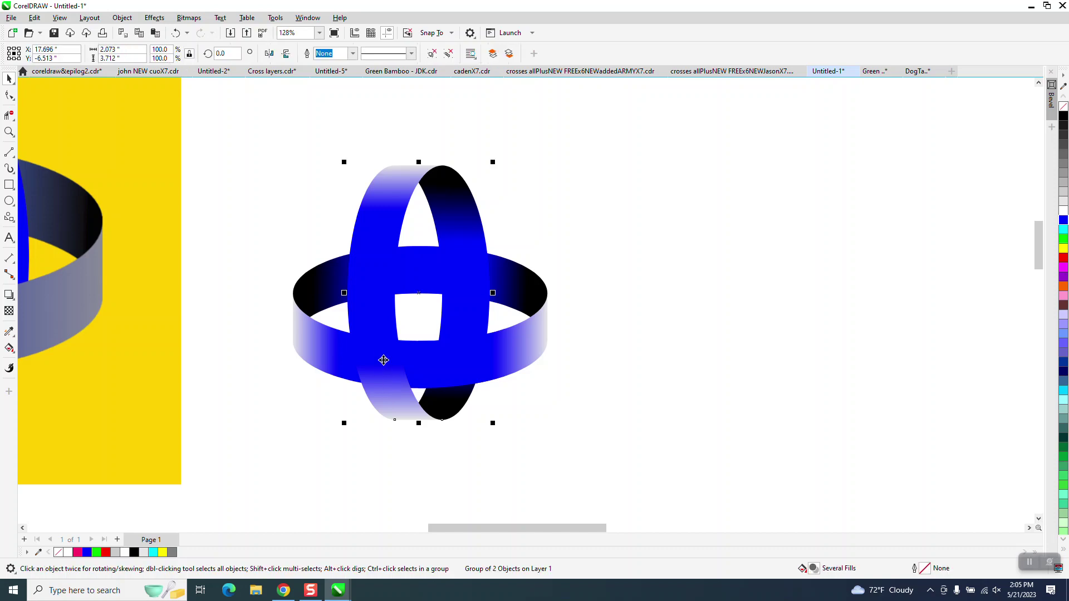
click(122, 18)
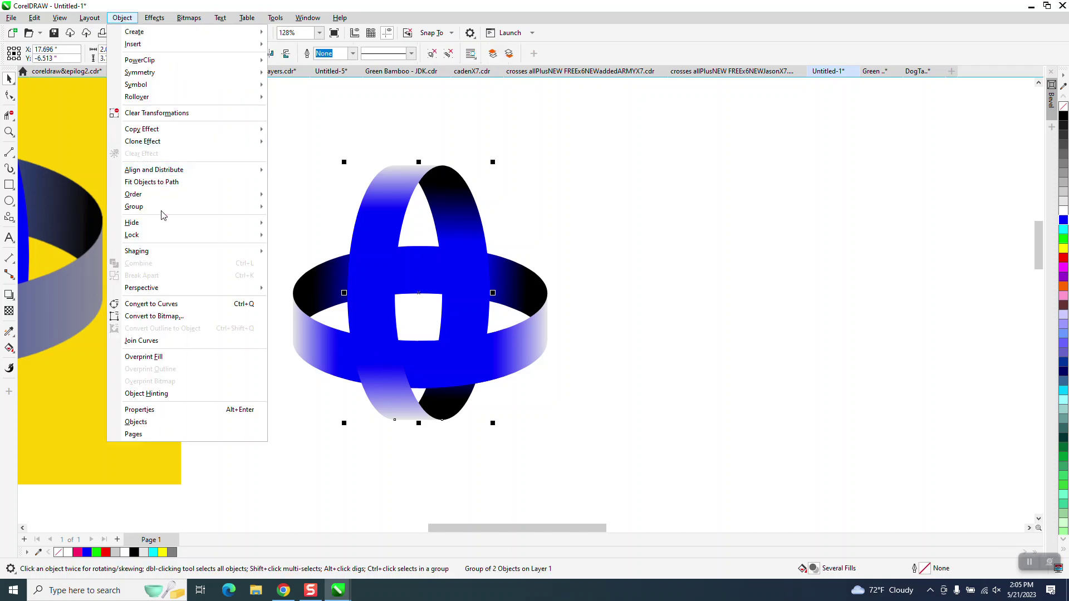
mouse_move(167, 208)
click(291, 228)
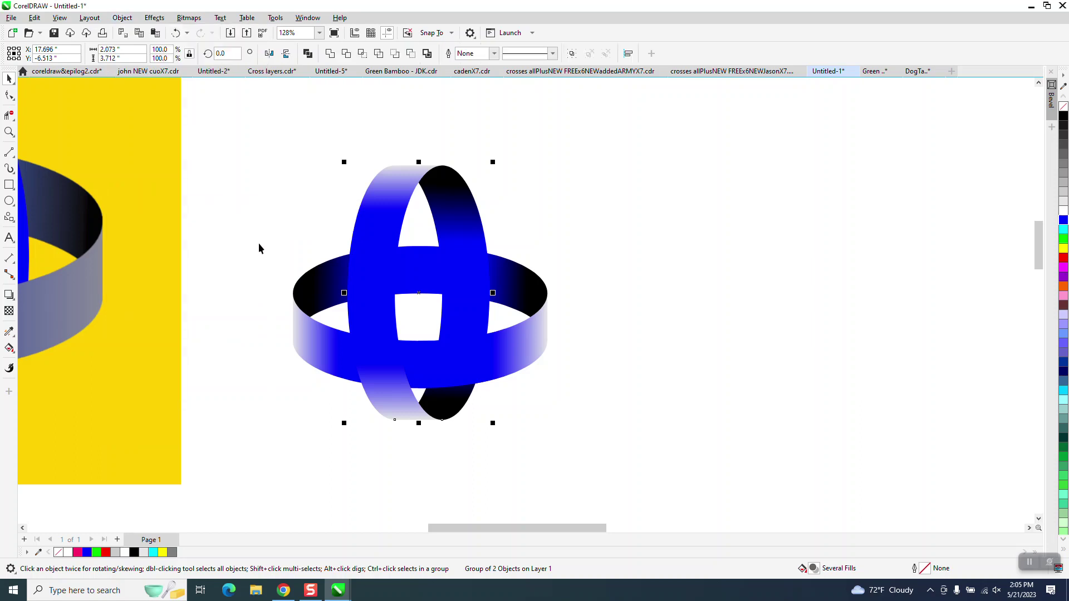
Step: Make the left half's gradient black at the bottom with a slightly raised midpoint
click(371, 319)
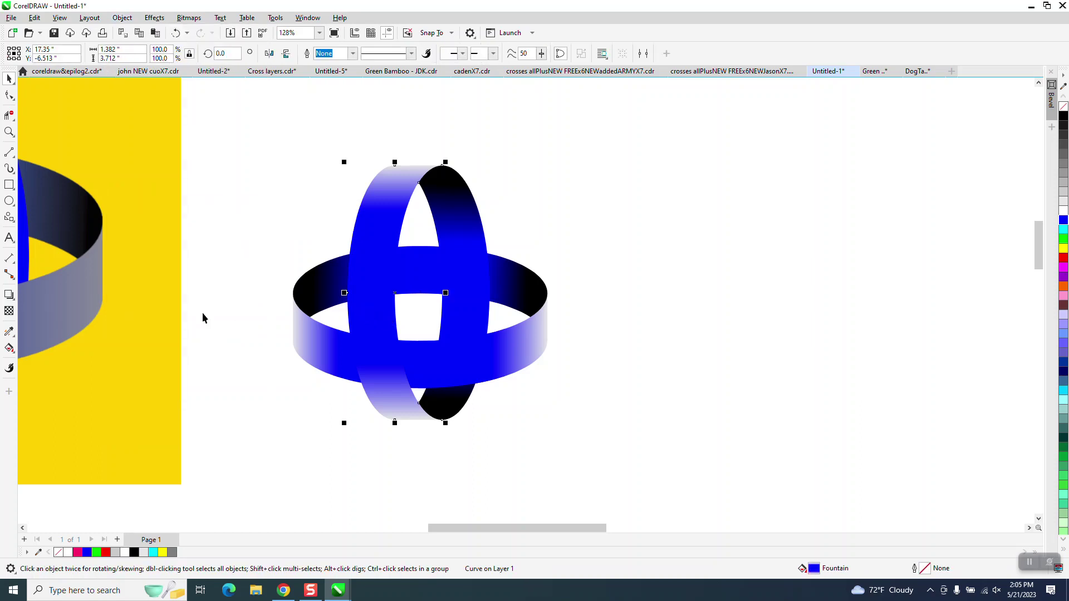
click(10, 348)
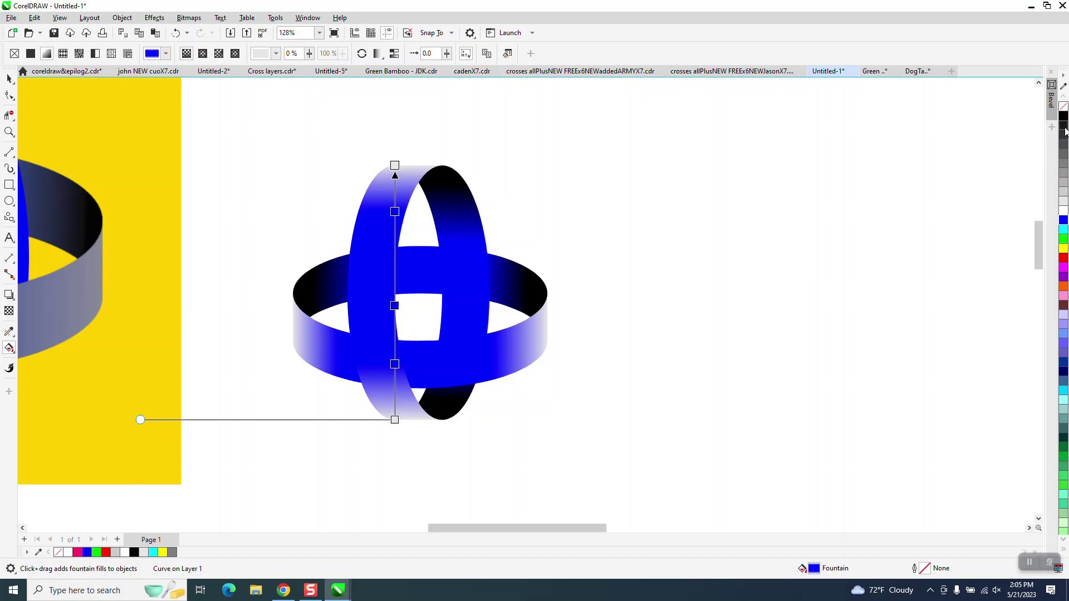
drag(1063, 115, 396, 419)
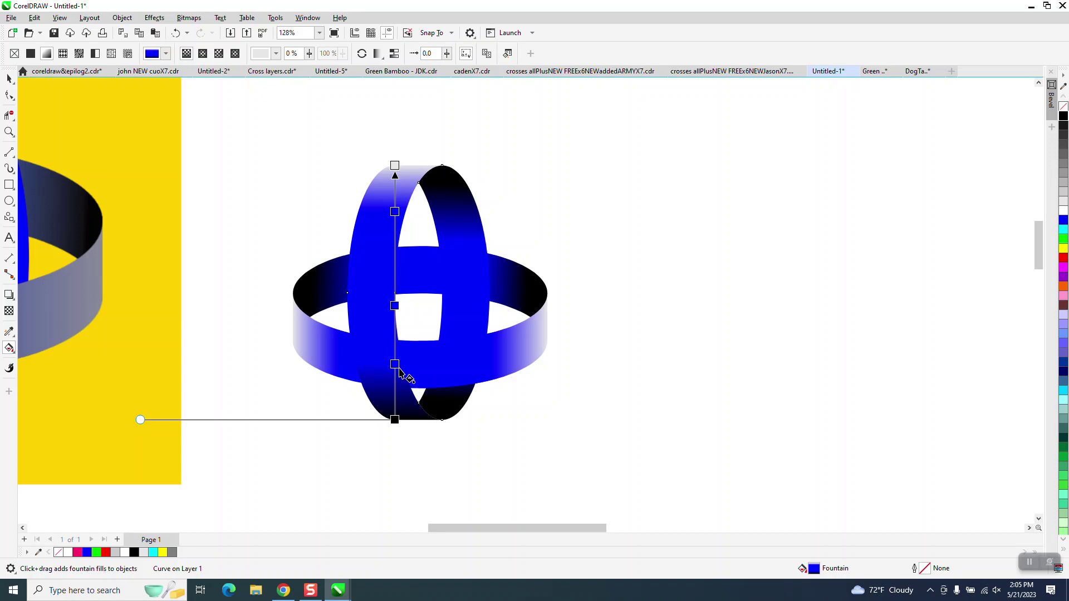
drag(395, 364, 394, 356)
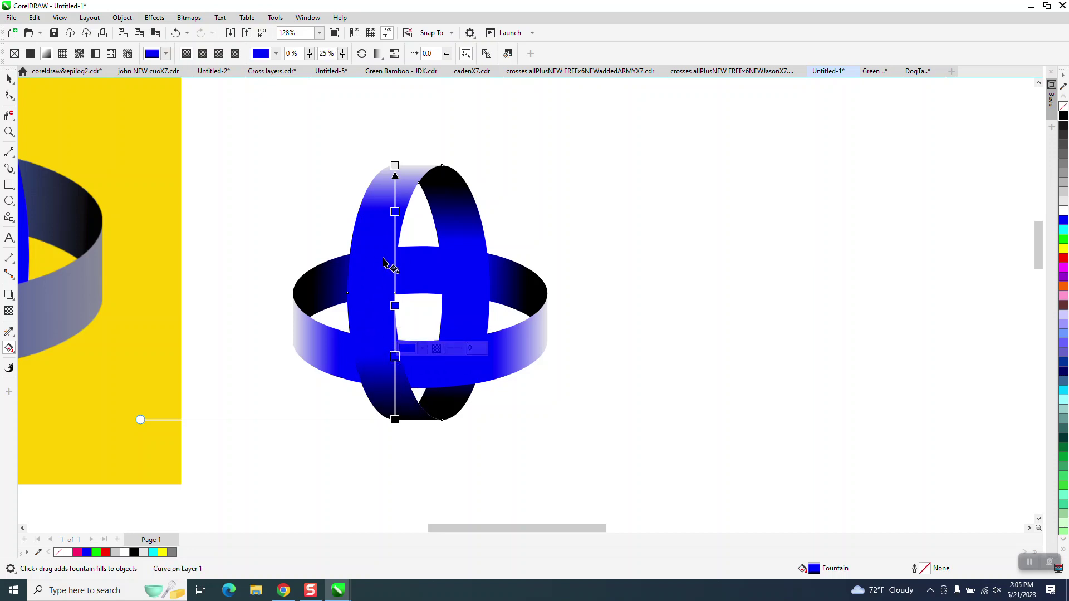
click(10, 79)
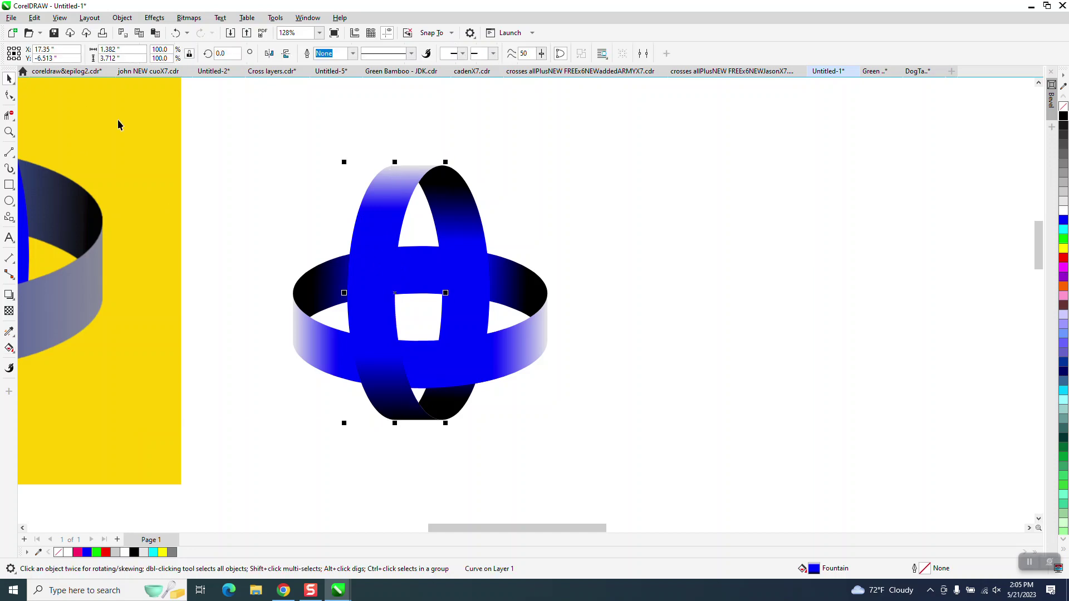
click(9, 132)
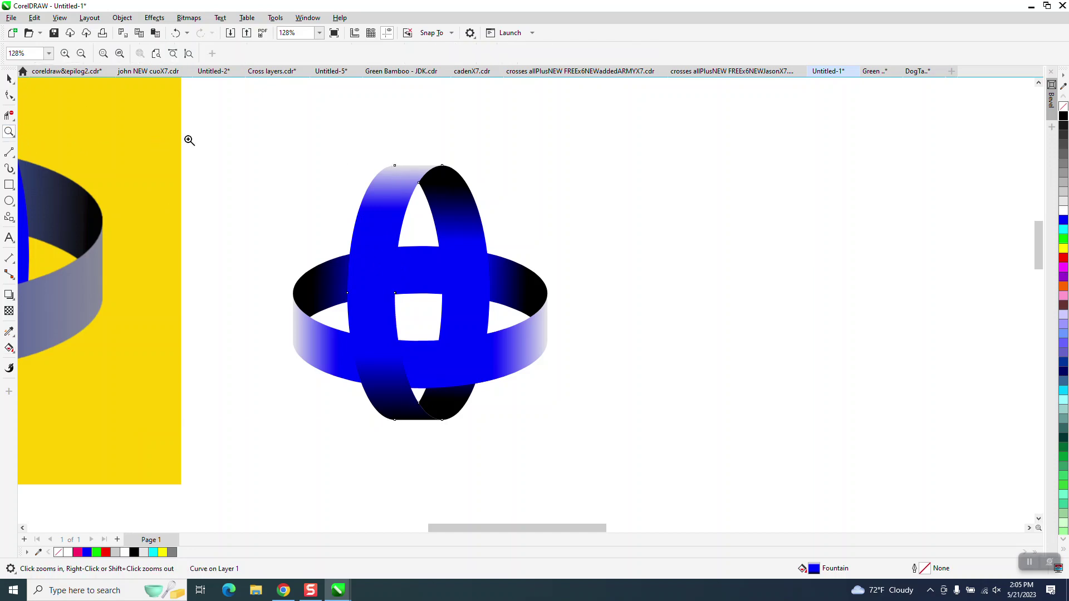
click(676, 480)
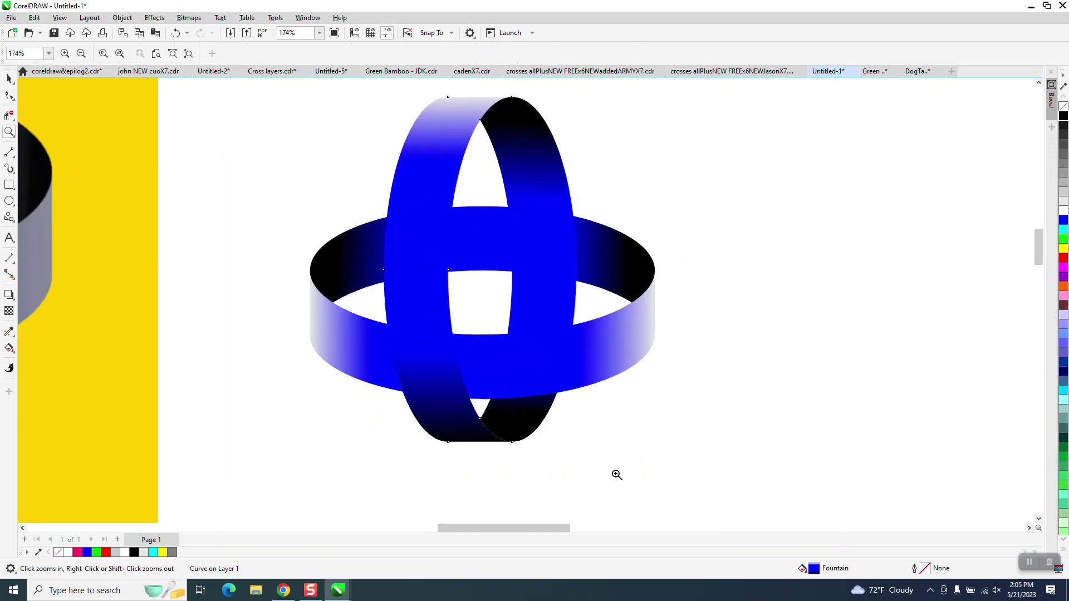
right_click(431, 443)
right_click(411, 427)
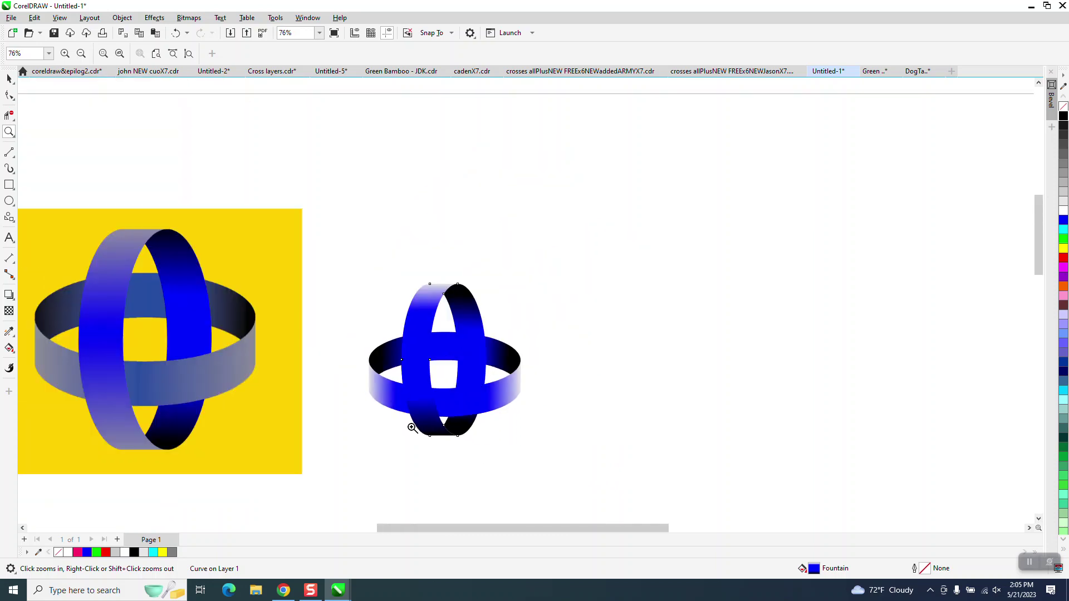